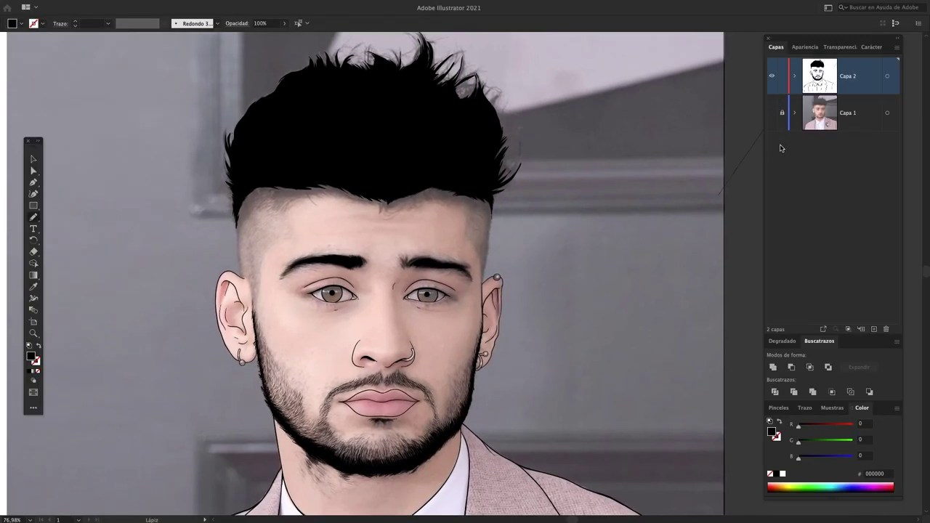
Hide the Capa 1 reference photo layer so only the line art shows.
{"action": "left_click", "coordinate": [772, 113]}
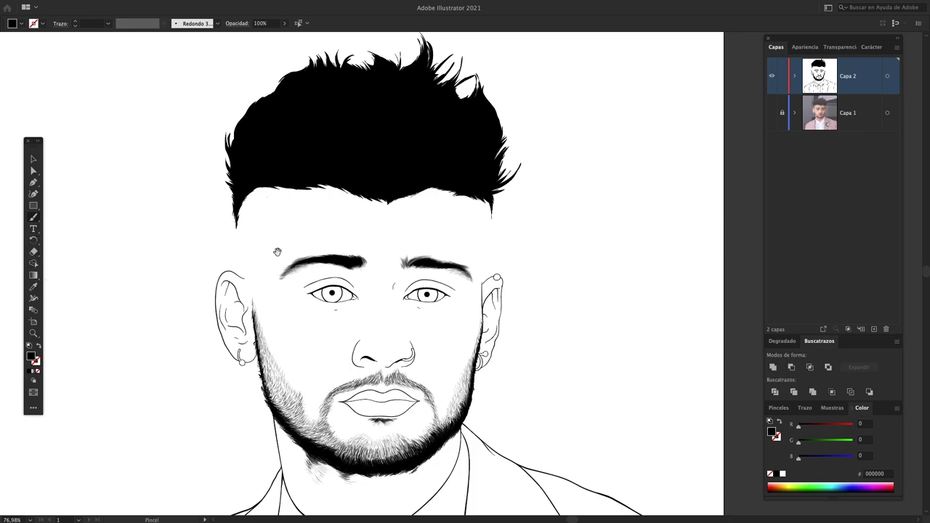
Draw a short horizontal stroke with the Básico brush, elliptical width profile and 0.5 pt weight.
{"action": "left_click_drag", "start_coordinate": [277, 251], "coordinate": [399, 232]}
{"action": "scroll", "coordinate": [398, 232], "scroll_direction": "up", "scroll_amount": 2}
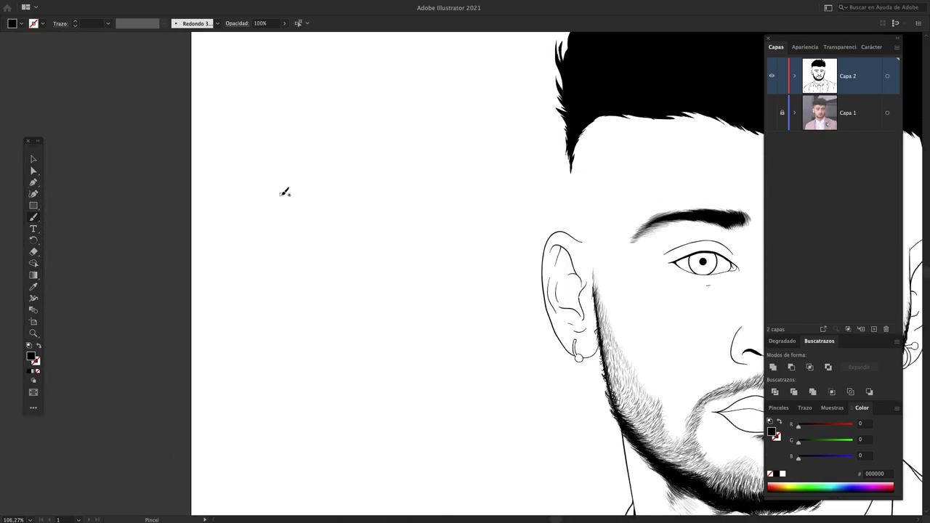
{"action": "left_click_drag", "start_coordinate": [260, 191], "coordinate": [400, 193]}
{"action": "key", "text": "v"}
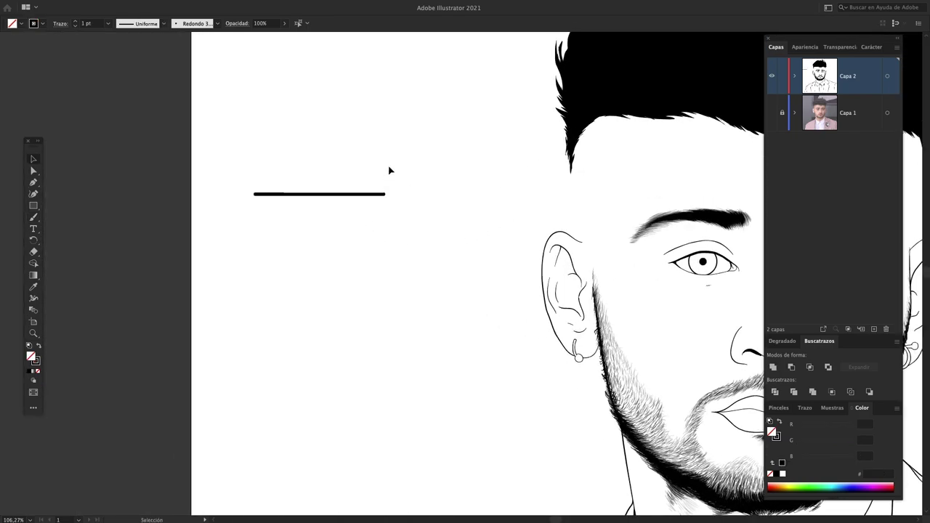
{"action": "left_click", "coordinate": [216, 24]}
{"action": "left_click", "coordinate": [256, 117]}
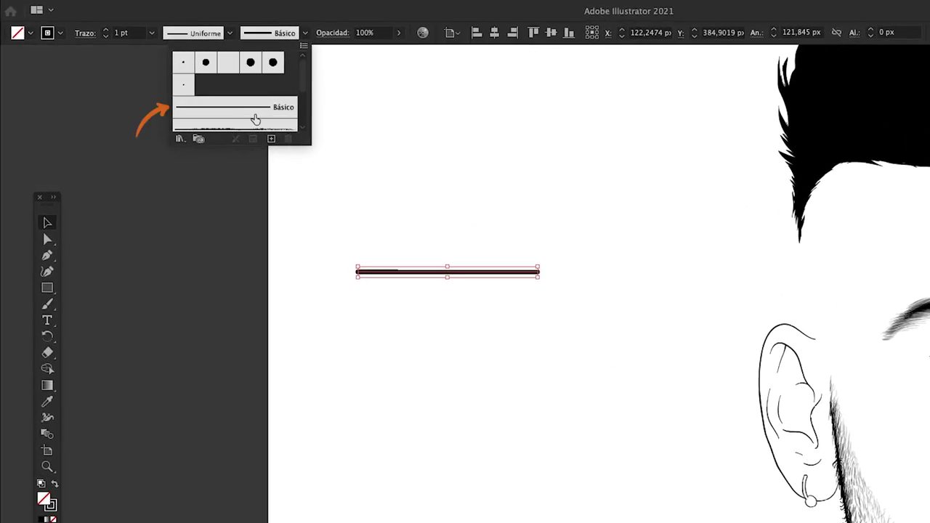
{"action": "left_click", "coordinate": [206, 36]}
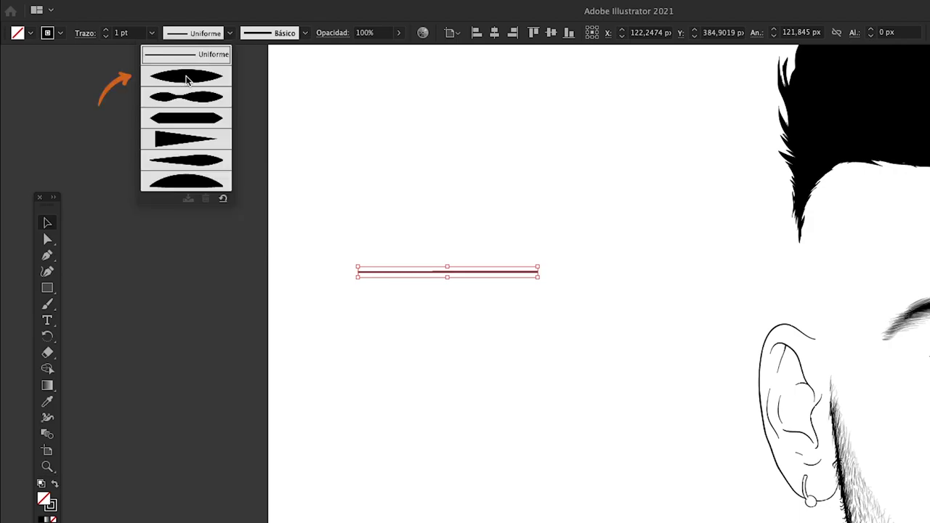
{"action": "left_click", "coordinate": [186, 77]}
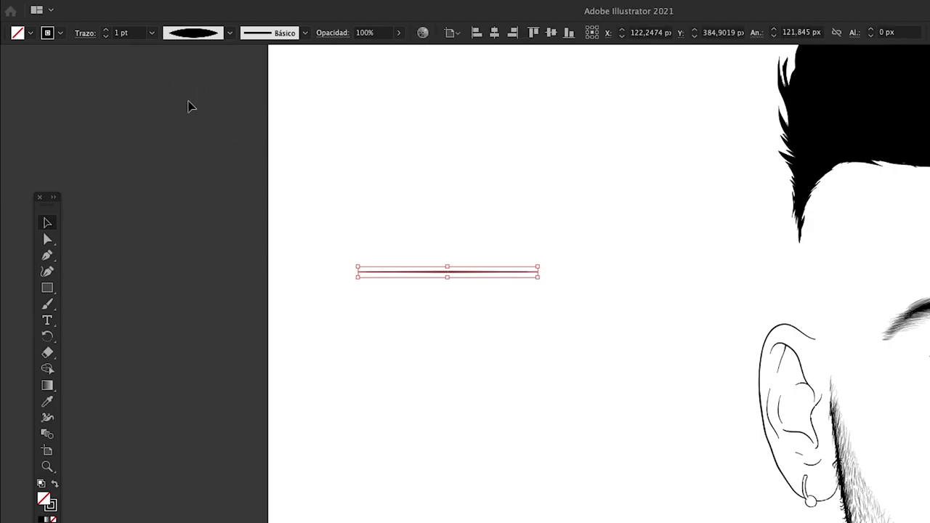
{"action": "left_click", "coordinate": [106, 36]}
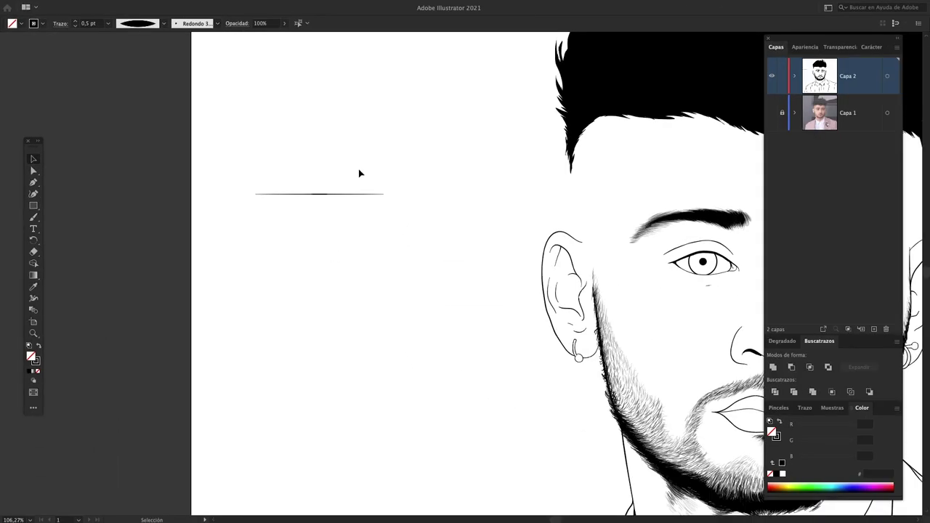
Show the Brushes list and drag the tapered line into it as a new brush.
{"action": "left_click", "coordinate": [344, 169]}
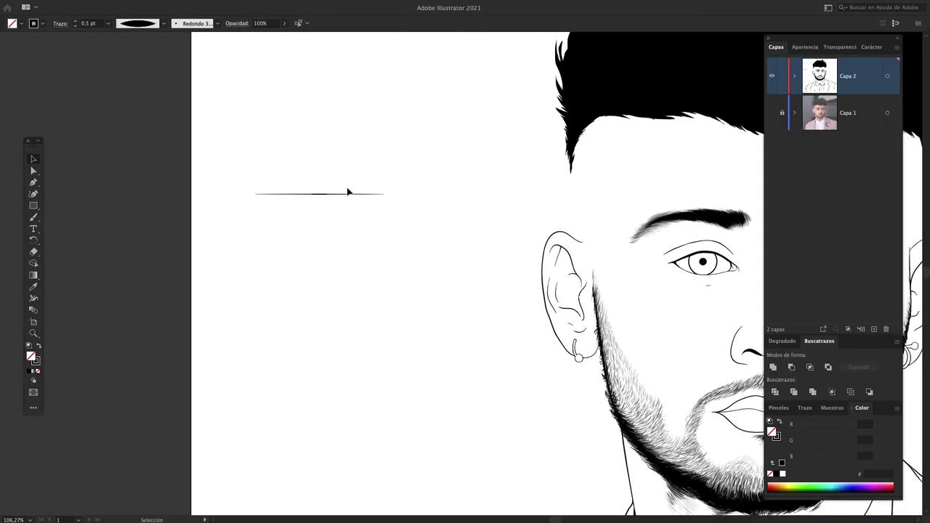
{"action": "left_click", "coordinate": [778, 407]}
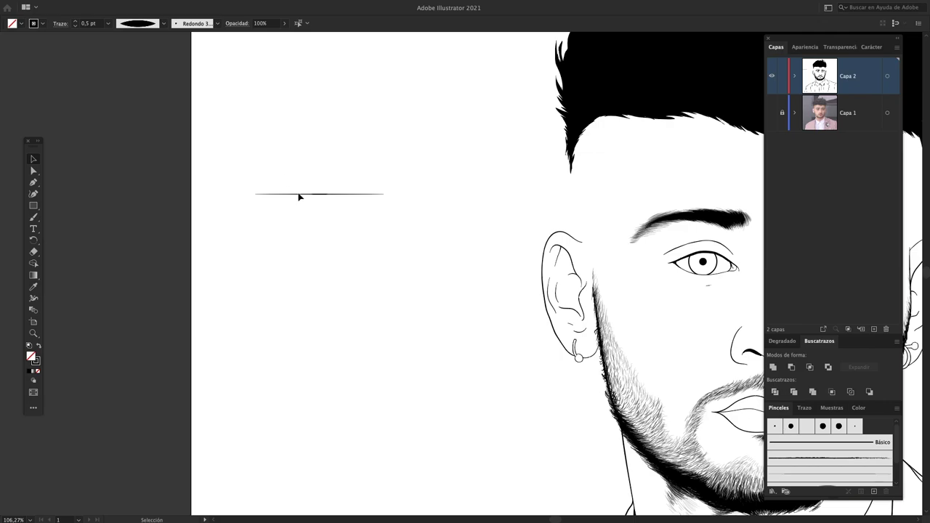
{"action": "left_click_drag", "start_coordinate": [300, 197], "coordinate": [736, 390]}
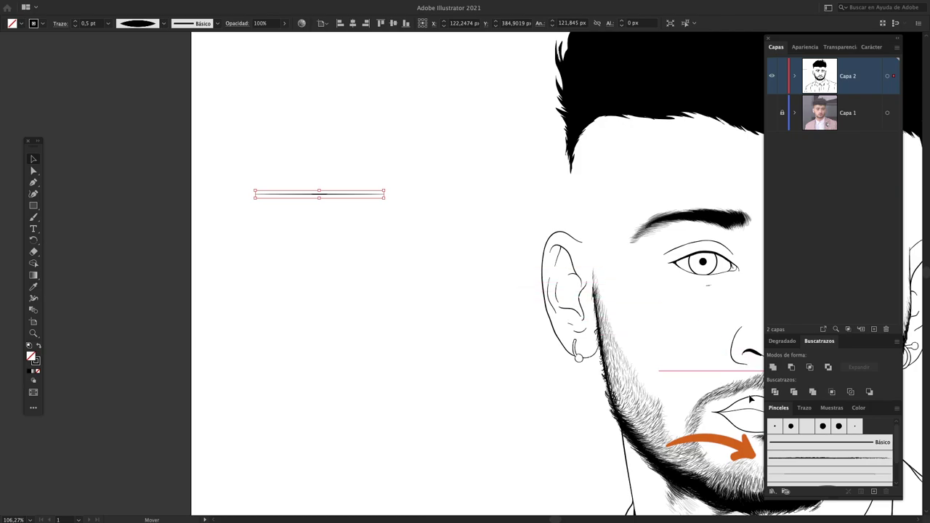
{"action": "left_click_drag", "start_coordinate": [736, 391], "coordinate": [819, 462]}
Make the tapered line an art brush named 'Cabello' with Matices (tints) colorization.
{"action": "left_click", "coordinate": [408, 291]}
{"action": "left_click", "coordinate": [541, 363]}
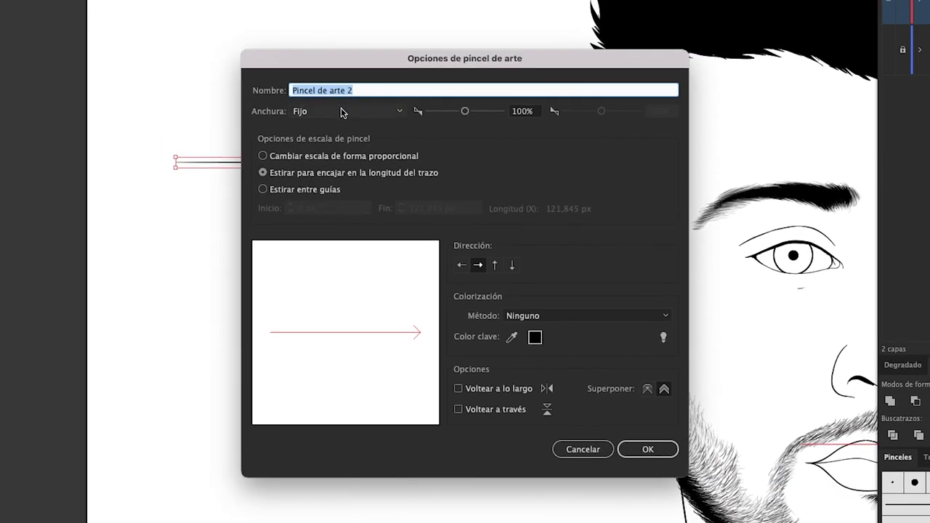
{"action": "type", "text": "Cabello"}
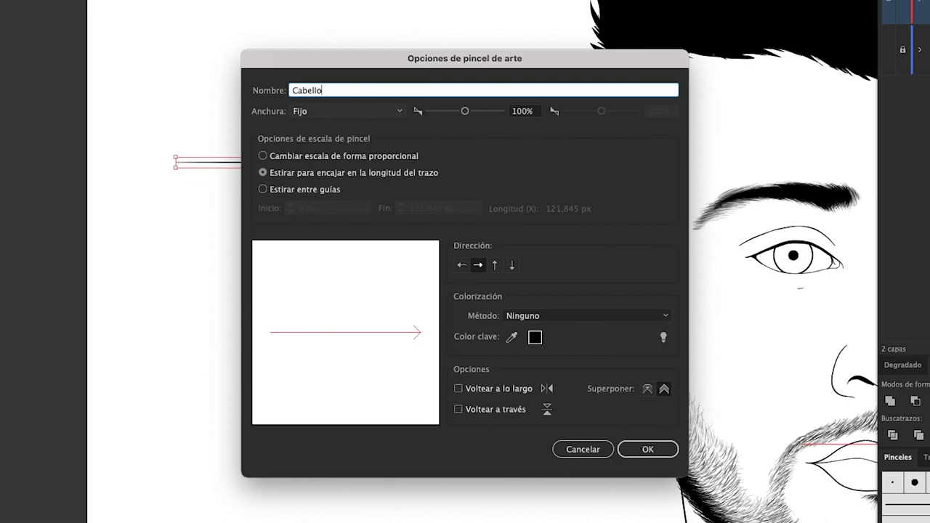
{"action": "left_click", "coordinate": [552, 315]}
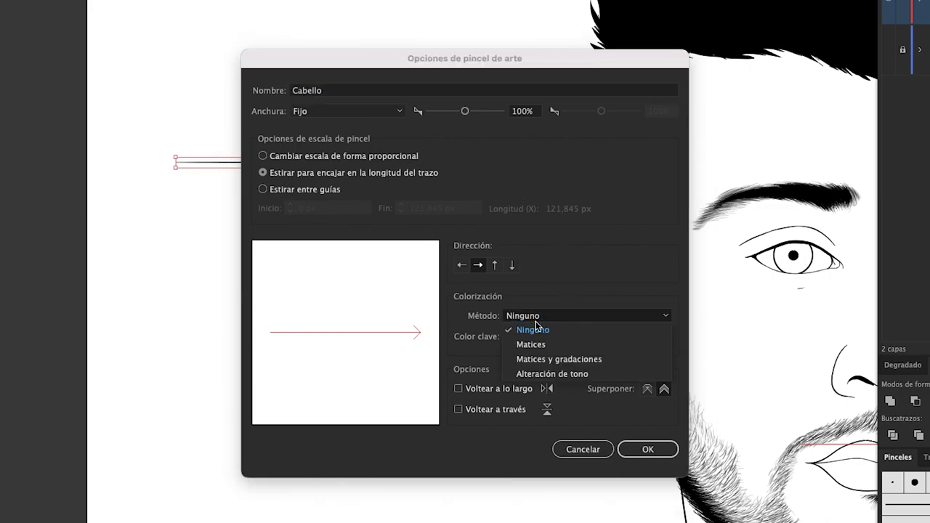
{"action": "left_click", "coordinate": [538, 346]}
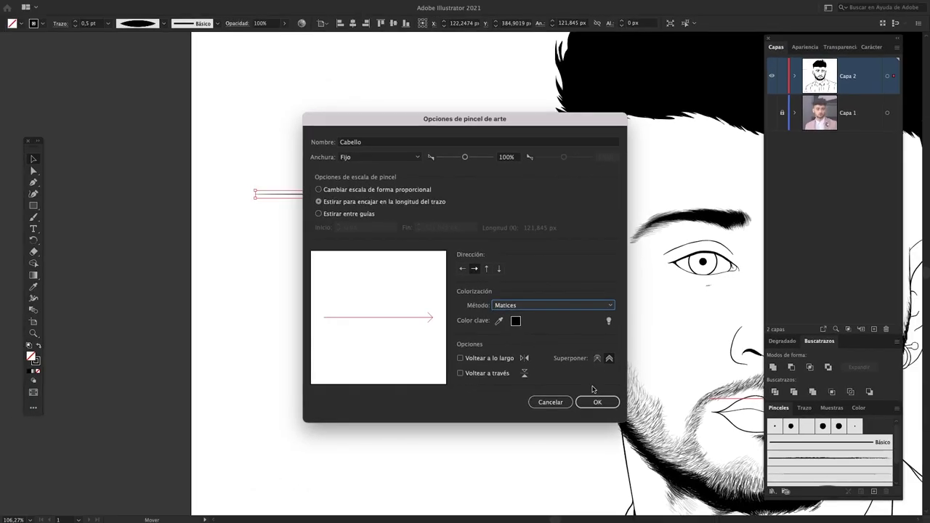
{"action": "left_click", "coordinate": [600, 403]}
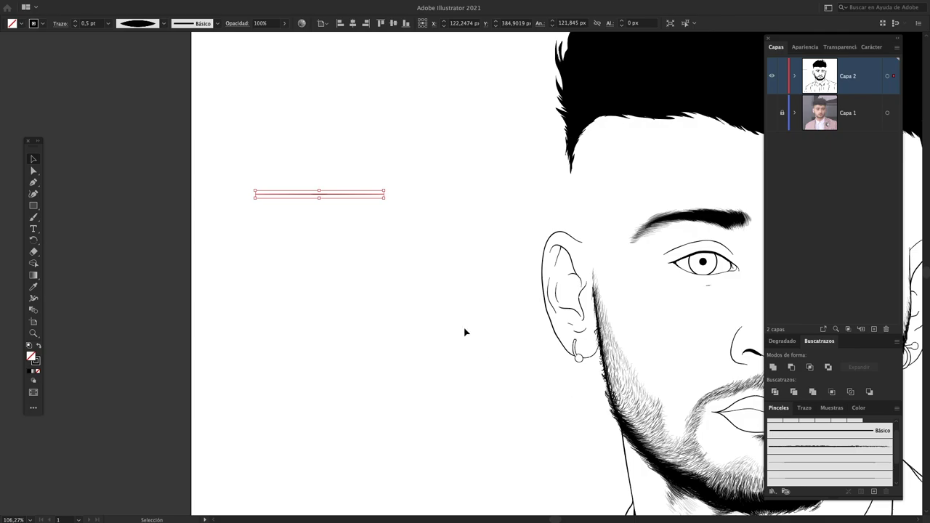
Reselect the tapered line and paint a few hair strands just above the left ear.
{"action": "left_click", "coordinate": [457, 314]}
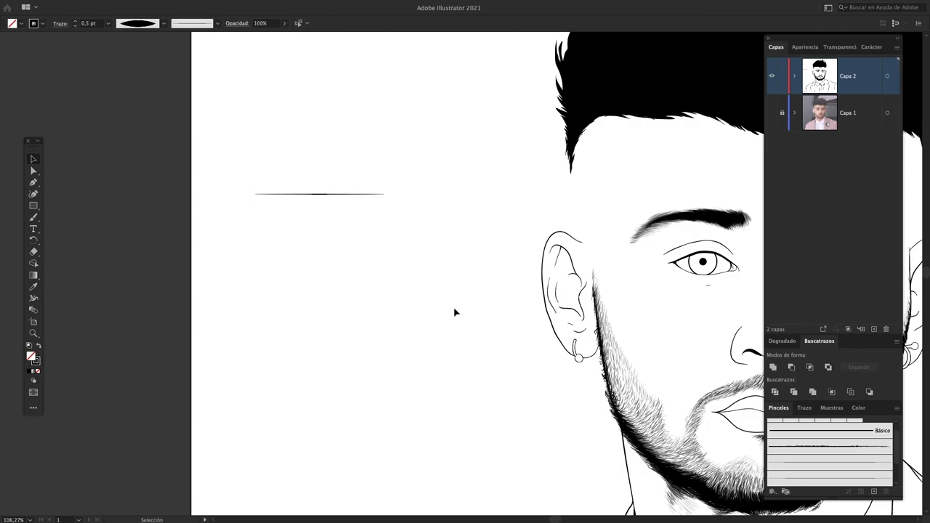
{"action": "left_click_drag", "start_coordinate": [408, 169], "coordinate": [333, 244]}
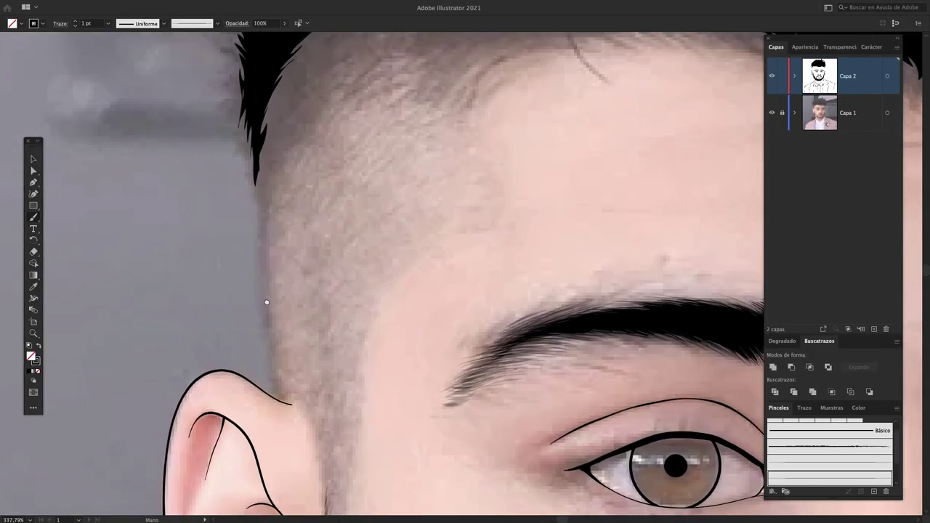
{"action": "left_click_drag", "start_coordinate": [267, 302], "coordinate": [259, 308]}
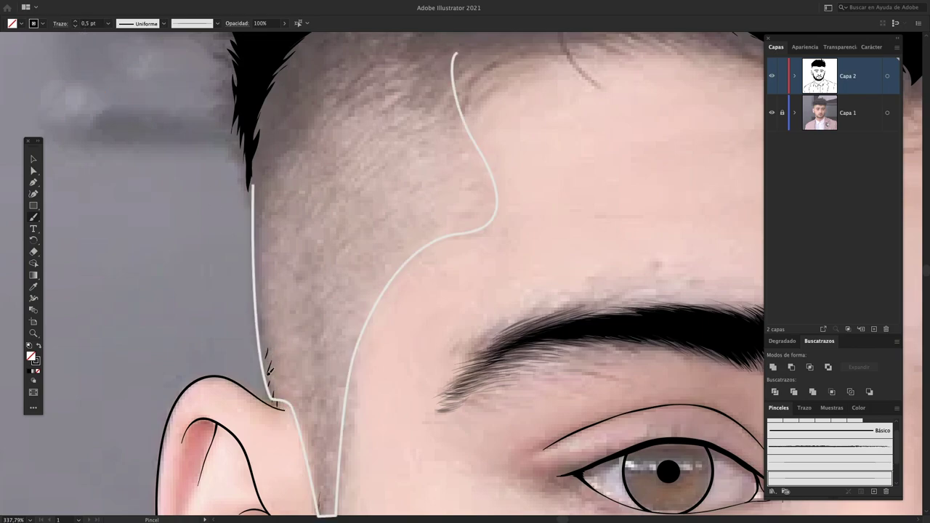
{"action": "left_click_drag", "start_coordinate": [268, 367], "coordinate": [267, 350]}
{"action": "left_click_drag", "start_coordinate": [276, 404], "coordinate": [274, 393]}
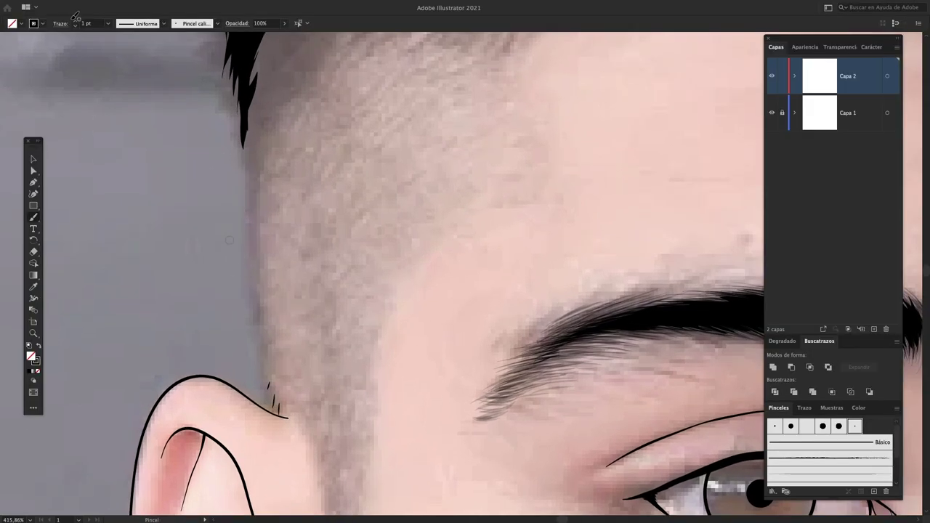
Switch to the Cabello brush and paint thin strands along the side hairline.
{"action": "left_click", "coordinate": [75, 24]}
{"action": "key", "text": "Tab"}
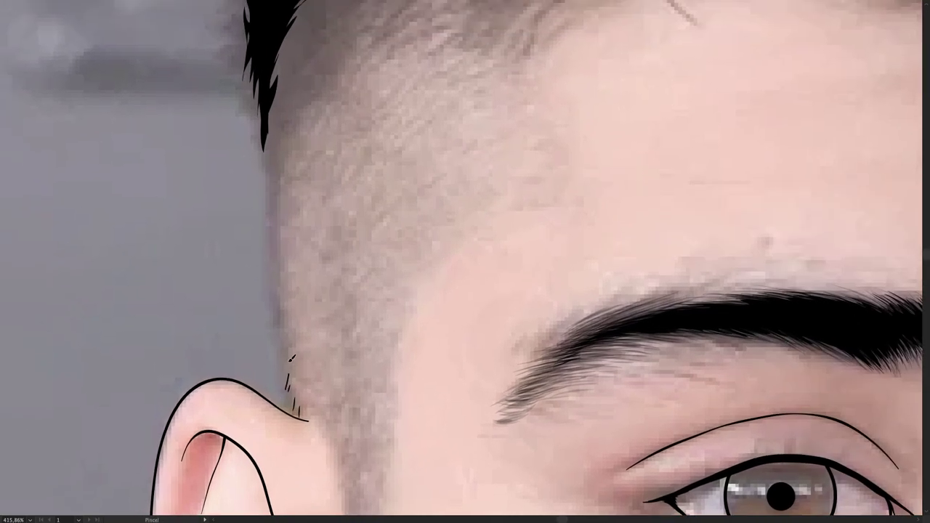
{"action": "scroll", "coordinate": [283, 322], "scroll_direction": "up", "scroll_amount": 2}
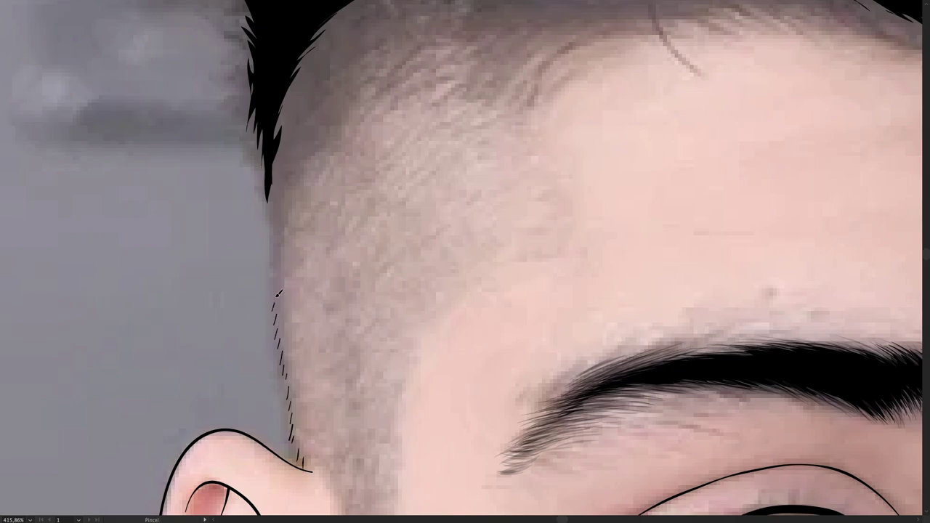
{"action": "key", "text": "Tab"}
{"action": "key", "text": "Tab"}
{"action": "key", "text": "Tab"}
{"action": "left_click", "coordinate": [813, 114]}
{"action": "key", "text": "b"}
{"action": "key", "text": "Tab"}
{"action": "left_click_drag", "start_coordinate": [274, 259], "coordinate": [268, 209]}
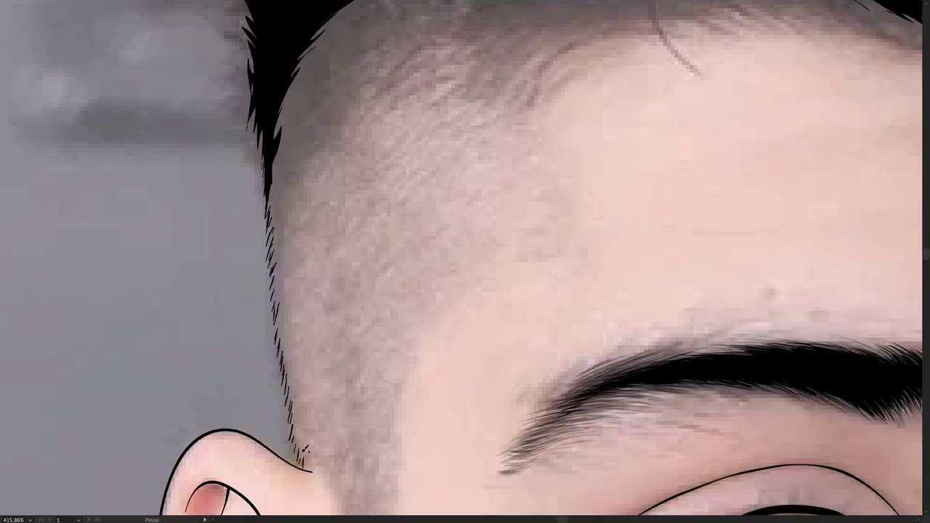
{"action": "scroll", "coordinate": [278, 266], "scroll_direction": "down", "scroll_amount": 5}
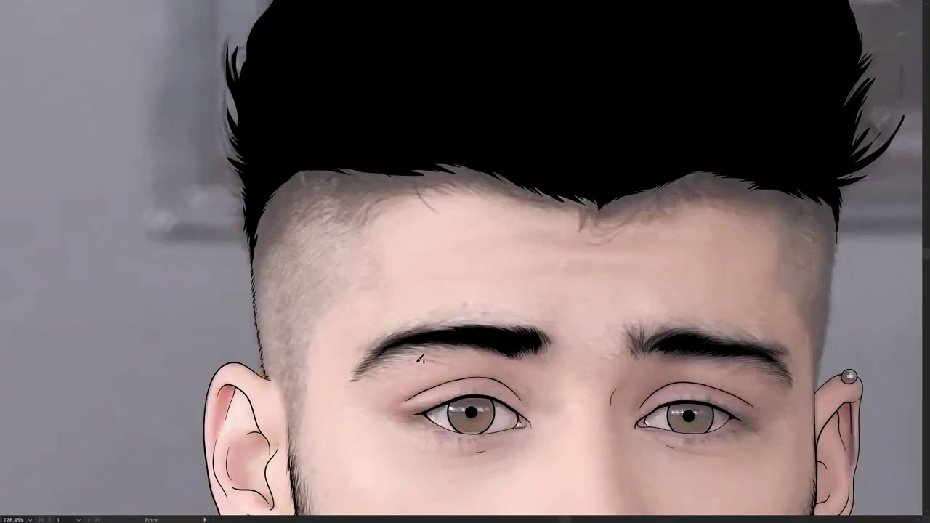
{"action": "scroll", "coordinate": [440, 168], "scroll_direction": "up", "scroll_amount": 5}
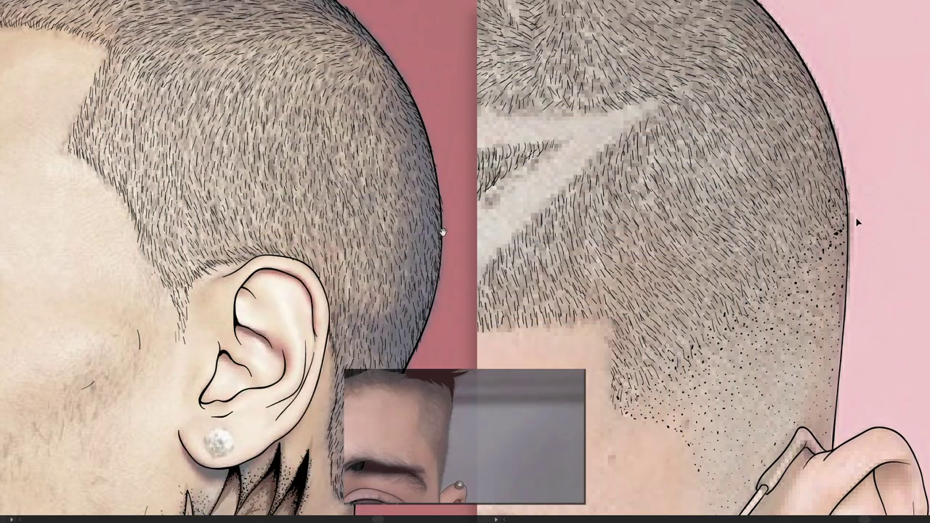
{"action": "left_click", "coordinate": [848, 230]}
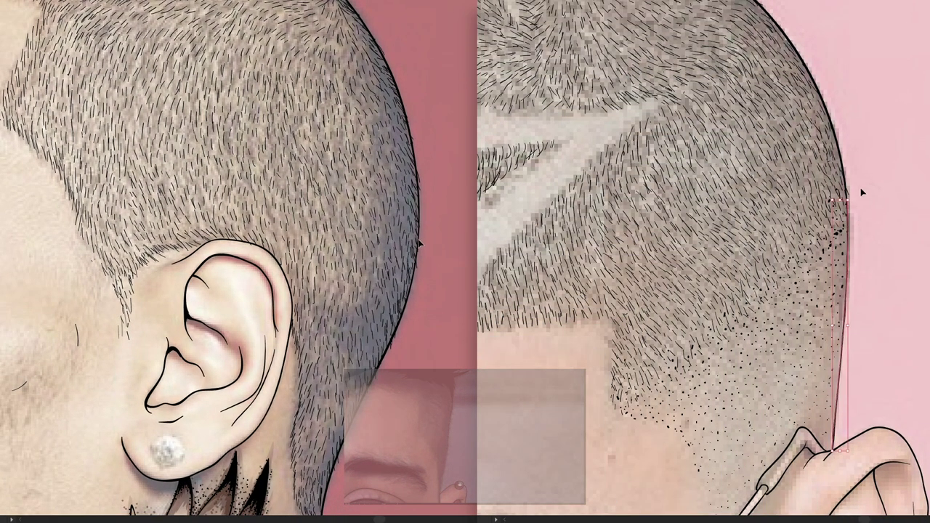
{"action": "scroll", "coordinate": [826, 218], "scroll_direction": "up", "scroll_amount": 5}
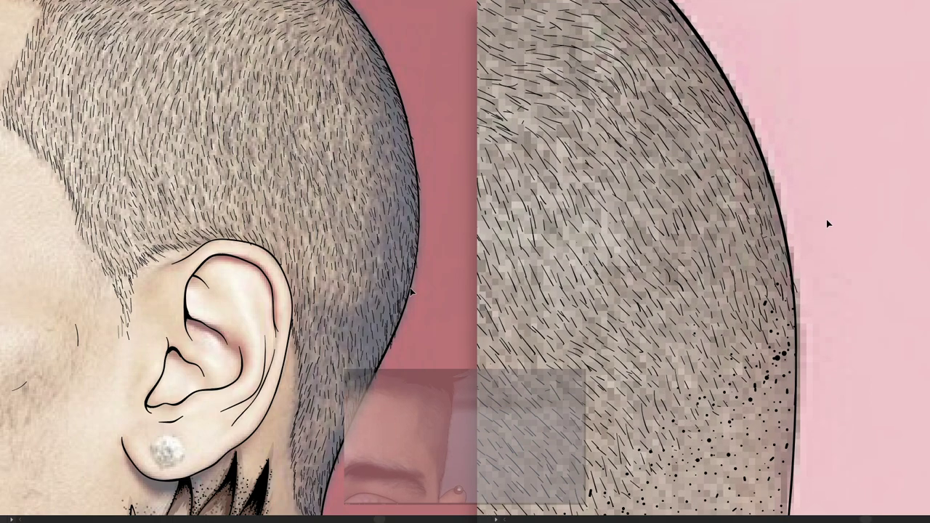
{"action": "scroll", "coordinate": [767, 268], "scroll_direction": "up", "scroll_amount": 2}
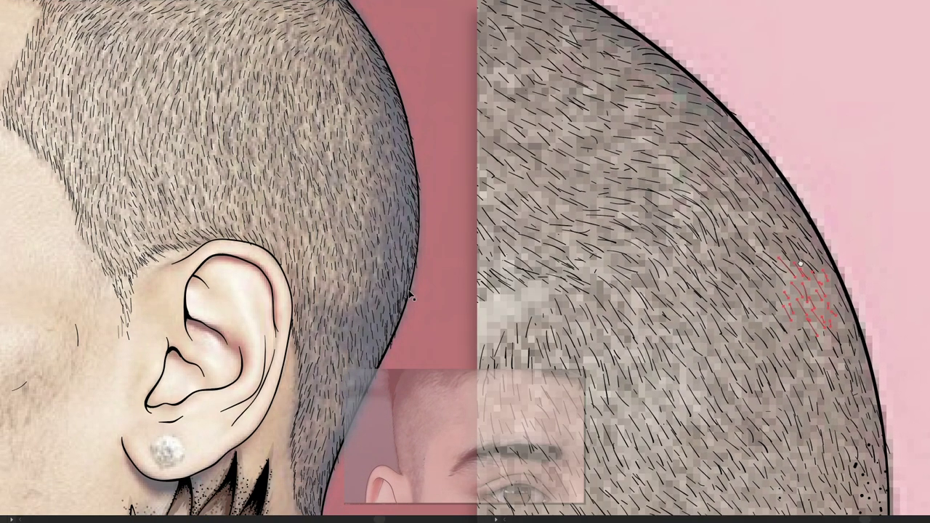
{"action": "mouse_move", "coordinate": [671, 191]}
{"action": "left_mouse_down"}
{"action": "mouse_move", "coordinate": [735, 164]}
{"action": "mouse_move", "coordinate": [541, 233]}
{"action": "left_mouse_up"}
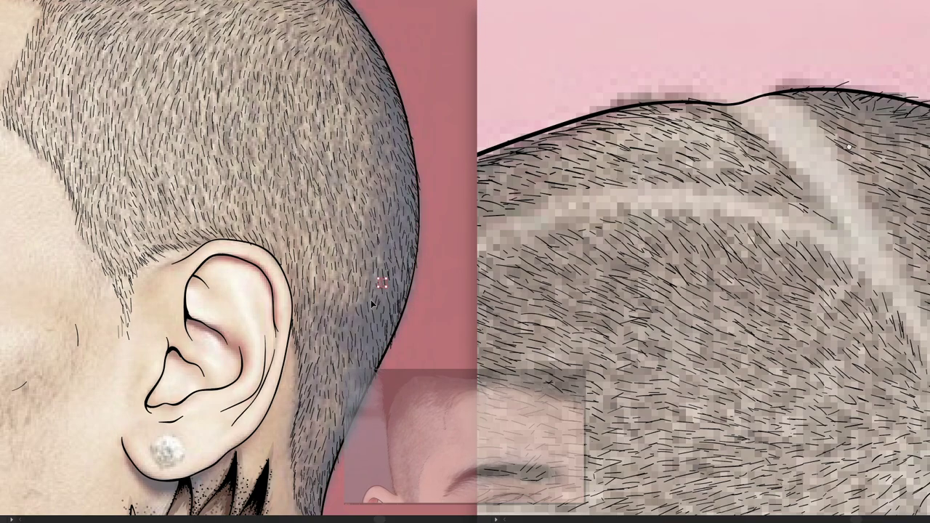
{"action": "scroll", "coordinate": [541, 233], "scroll_direction": "up", "scroll_amount": 4}
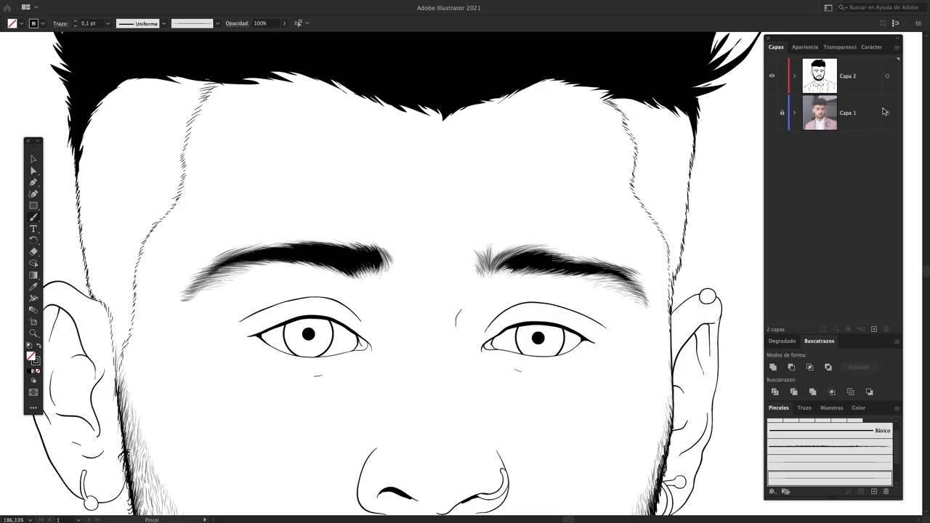
Add a new layer above Capa 2, lock Capa 2 and show the reference photo.
{"action": "left_click", "coordinate": [864, 84]}
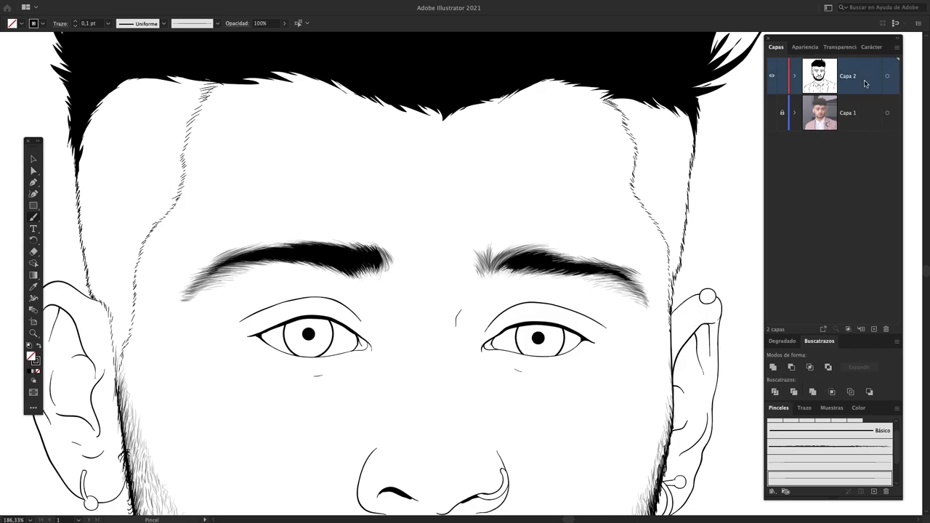
{"action": "left_click", "coordinate": [874, 329]}
{"action": "left_click", "coordinate": [782, 113]}
{"action": "key", "text": "Tab"}
{"action": "scroll", "coordinate": [102, 115], "scroll_direction": "up", "scroll_amount": 3}
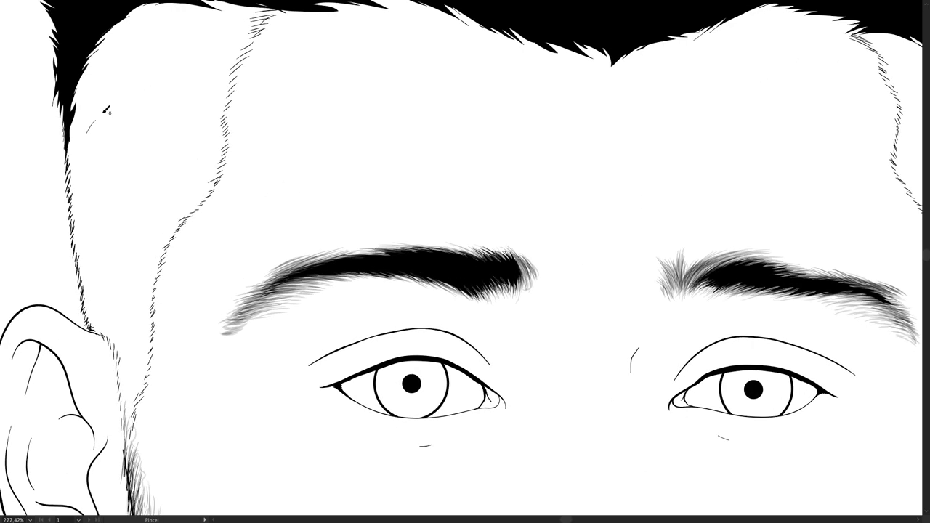
{"action": "key", "text": "Tab"}
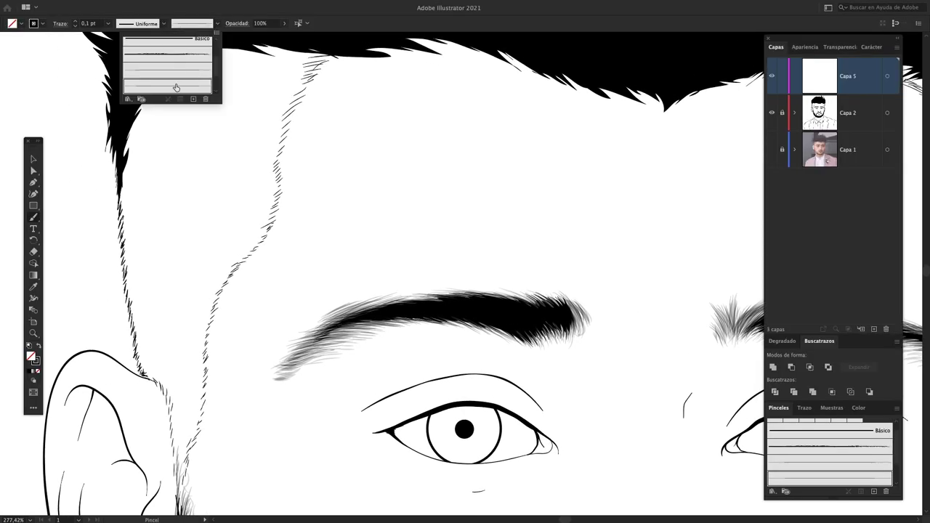
{"action": "left_click", "coordinate": [772, 150]}
{"action": "key", "text": "Tab"}
{"action": "scroll", "coordinate": [145, 162], "scroll_direction": "up", "scroll_amount": 3}
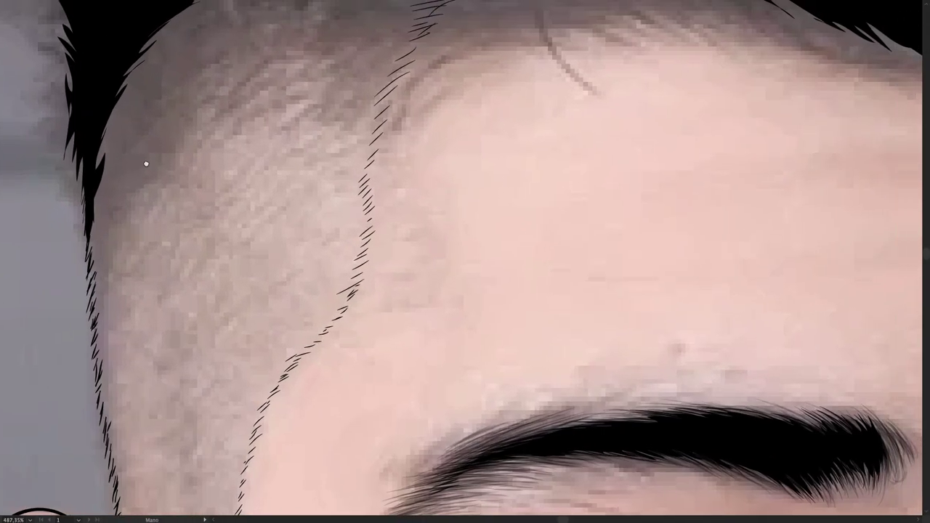
{"action": "scroll", "coordinate": [152, 250], "scroll_direction": "down", "scroll_amount": 2}
{"action": "scroll", "coordinate": [184, 297], "scroll_direction": "down", "scroll_amount": 2}
{"action": "scroll", "coordinate": [184, 297], "scroll_direction": "up", "scroll_amount": 3}
Paint thin hair strands along the top hairline with the Paintbrush.
{"action": "key", "text": "n"}
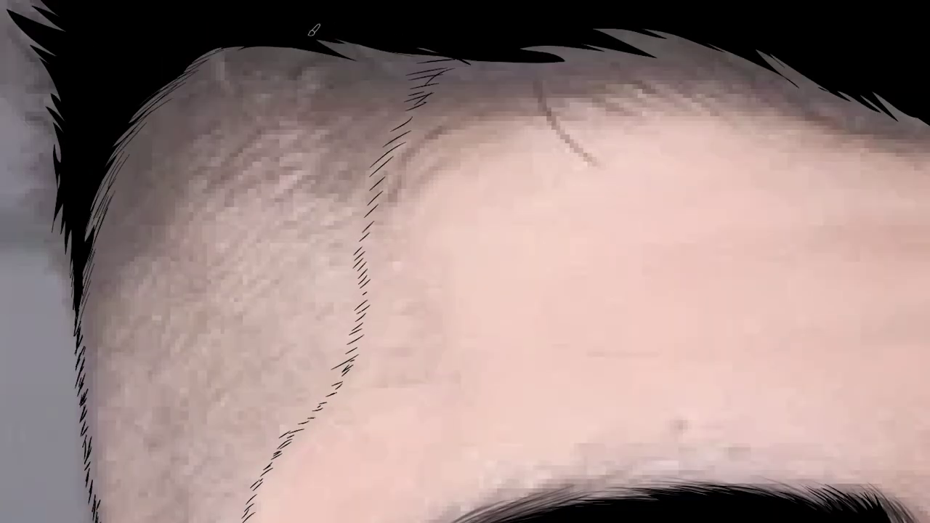
{"action": "mouse_move", "coordinate": [438, 44]}
{"action": "left_mouse_down"}
{"action": "mouse_move", "coordinate": [346, 49]}
{"action": "mouse_move", "coordinate": [356, 51]}
{"action": "mouse_move", "coordinate": [318, 42]}
{"action": "left_mouse_up"}
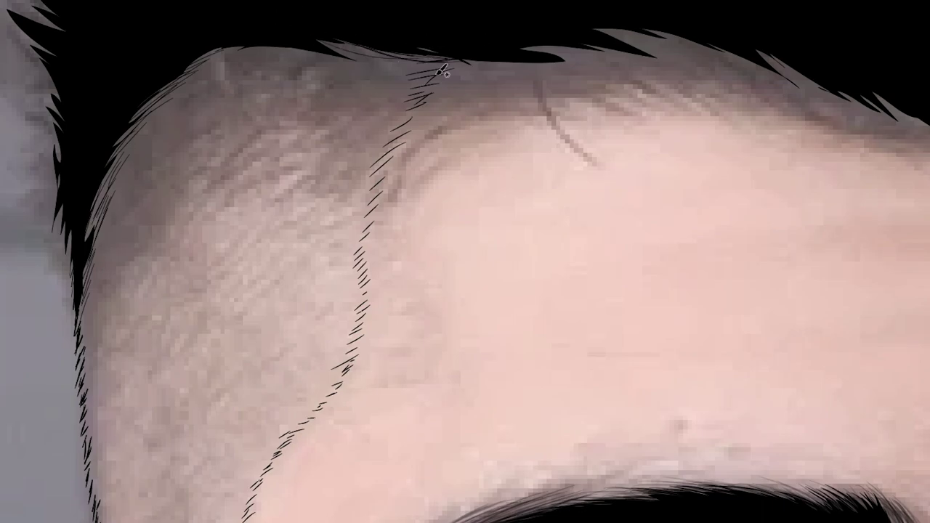
{"action": "mouse_move", "coordinate": [555, 63]}
{"action": "left_mouse_down"}
{"action": "mouse_move", "coordinate": [644, 83]}
{"action": "mouse_move", "coordinate": [564, 59]}
{"action": "mouse_move", "coordinate": [559, 121]}
{"action": "mouse_move", "coordinate": [564, 138]}
{"action": "mouse_move", "coordinate": [584, 144]}
{"action": "left_mouse_up"}
{"action": "mouse_move", "coordinate": [436, 59]}
{"action": "left_mouse_down"}
{"action": "mouse_move", "coordinate": [331, 52]}
{"action": "mouse_move", "coordinate": [345, 45]}
{"action": "mouse_move", "coordinate": [346, 64]}
{"action": "mouse_move", "coordinate": [254, 47]}
{"action": "left_mouse_up"}
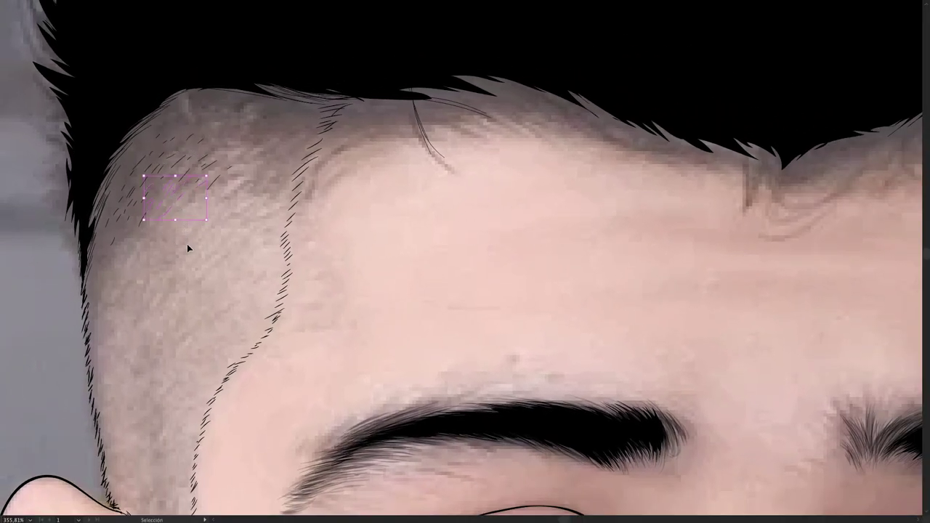
Move a group of hair strokes onto the temple and Alt-drag a copy lower down.
{"action": "left_click", "coordinate": [177, 195]}
{"action": "mouse_move", "coordinate": [195, 268]}
{"action": "left_mouse_down"}
{"action": "mouse_move", "coordinate": [172, 256]}
{"action": "mouse_move", "coordinate": [182, 296]}
{"action": "left_mouse_up"}
{"action": "left_click_drag", "start_coordinate": [130, 273], "coordinate": [142, 260]}
{"action": "left_click_drag", "start_coordinate": [154, 355], "coordinate": [156, 373]}
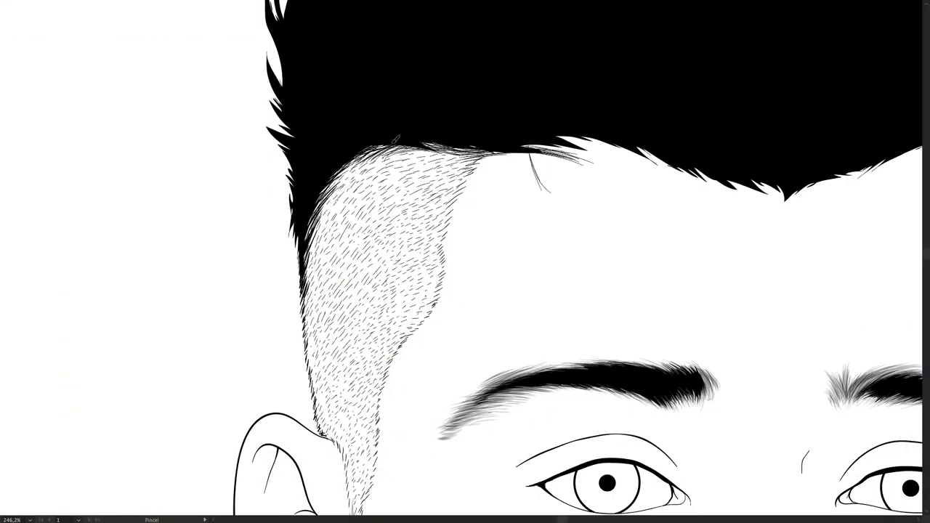
Add short dark hair strokes along the top hairline of the temple patch.
{"action": "left_click_drag", "start_coordinate": [499, 147], "coordinate": [385, 160]}
{"action": "left_click_drag", "start_coordinate": [453, 150], "coordinate": [372, 164]}
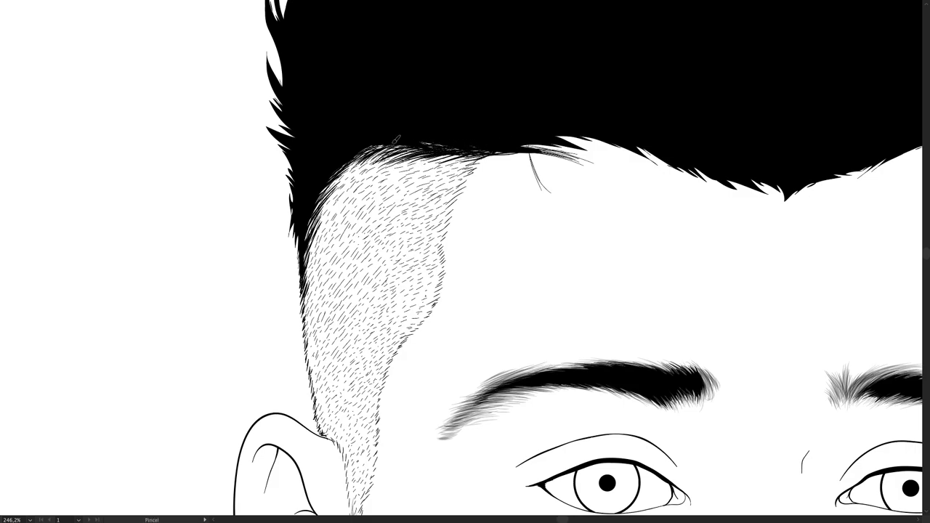
{"action": "scroll", "coordinate": [526, 252], "scroll_direction": "up", "scroll_amount": 4}
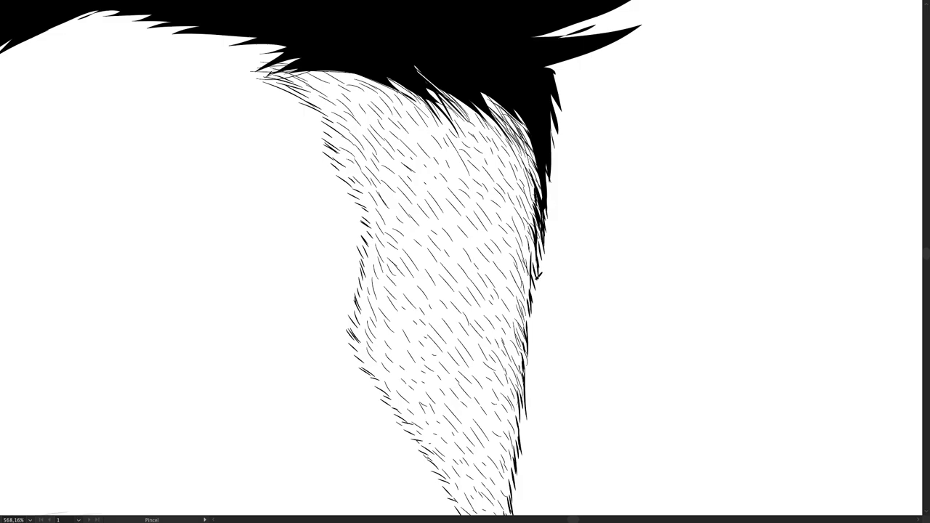
{"action": "left_click_drag", "start_coordinate": [560, 174], "coordinate": [517, 202]}
{"action": "left_click_drag", "start_coordinate": [532, 160], "coordinate": [478, 201]}
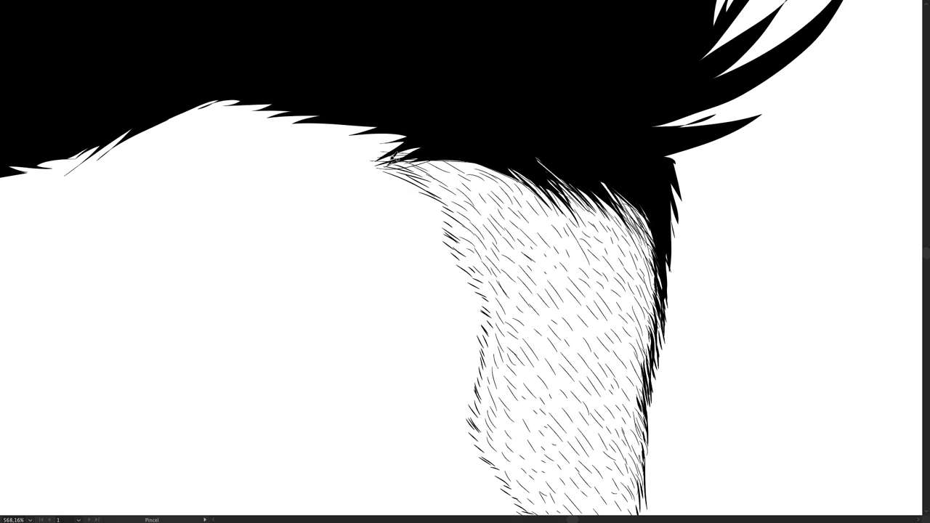
{"action": "left_click_drag", "start_coordinate": [417, 148], "coordinate": [361, 168]}
{"action": "mouse_move", "coordinate": [381, 130]}
{"action": "left_mouse_down"}
{"action": "mouse_move", "coordinate": [263, 125]}
{"action": "mouse_move", "coordinate": [356, 145]}
{"action": "left_mouse_up"}
{"action": "left_click_drag", "start_coordinate": [474, 161], "coordinate": [382, 168]}
{"action": "mouse_move", "coordinate": [520, 172]}
{"action": "left_mouse_down"}
{"action": "mouse_move", "coordinate": [452, 186]}
{"action": "mouse_move", "coordinate": [385, 180]}
{"action": "mouse_move", "coordinate": [388, 189]}
{"action": "left_mouse_up"}
{"action": "left_click_drag", "start_coordinate": [578, 170], "coordinate": [548, 199]}
Add longer strokes down the outer sideburn edge and a few more at the hairline.
{"action": "mouse_move", "coordinate": [638, 205]}
{"action": "left_mouse_down"}
{"action": "mouse_move", "coordinate": [652, 320]}
{"action": "mouse_move", "coordinate": [642, 370]}
{"action": "left_mouse_up"}
{"action": "scroll", "coordinate": [639, 349], "scroll_direction": "down", "scroll_amount": 3}
{"action": "scroll", "coordinate": [632, 234], "scroll_direction": "down", "scroll_amount": 2}
{"action": "left_click_drag", "start_coordinate": [634, 159], "coordinate": [616, 258]}
{"action": "scroll", "coordinate": [625, 255], "scroll_direction": "down", "scroll_amount": 3}
{"action": "left_click_drag", "start_coordinate": [633, 209], "coordinate": [615, 292]}
{"action": "scroll", "coordinate": [625, 291], "scroll_direction": "down", "scroll_amount": 2}
{"action": "left_click_drag", "start_coordinate": [631, 250], "coordinate": [597, 388]}
{"action": "left_click_drag", "start_coordinate": [626, 234], "coordinate": [610, 304]}
{"action": "scroll", "coordinate": [465, 261], "scroll_direction": "down", "scroll_amount": 3}
{"action": "left_click_drag", "start_coordinate": [581, 124], "coordinate": [552, 149]}
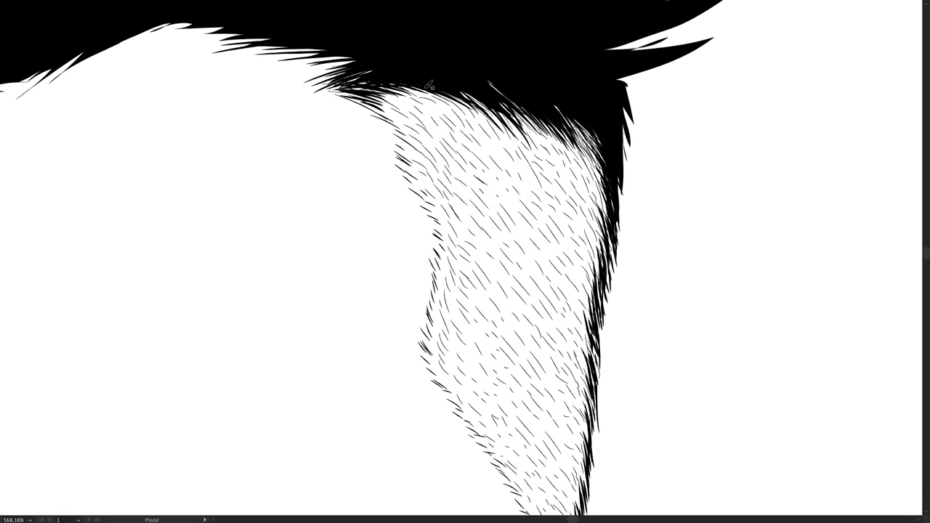
{"action": "scroll", "coordinate": [465, 262], "scroll_direction": "down", "scroll_amount": 5}
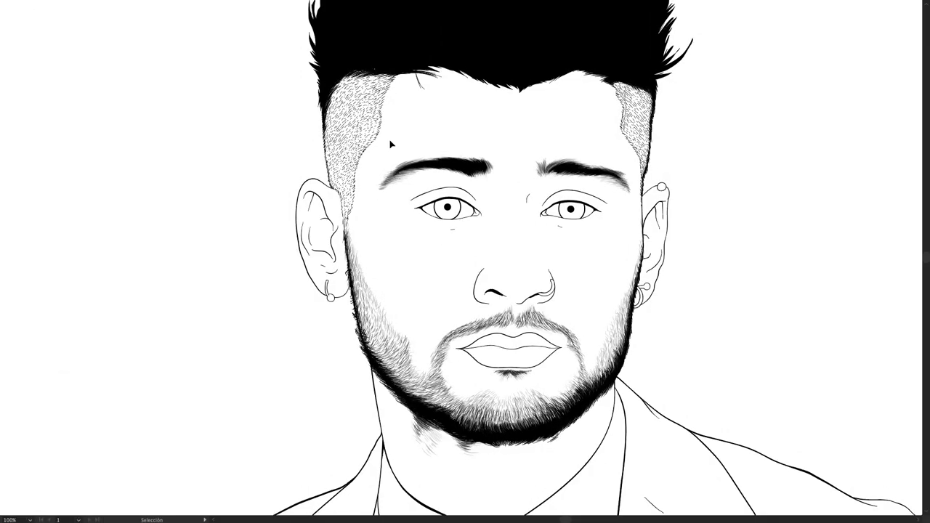
Zoom out and add dark strokes inside and along the top edge of the patch.
{"action": "key", "text": "ctrl+minus"}
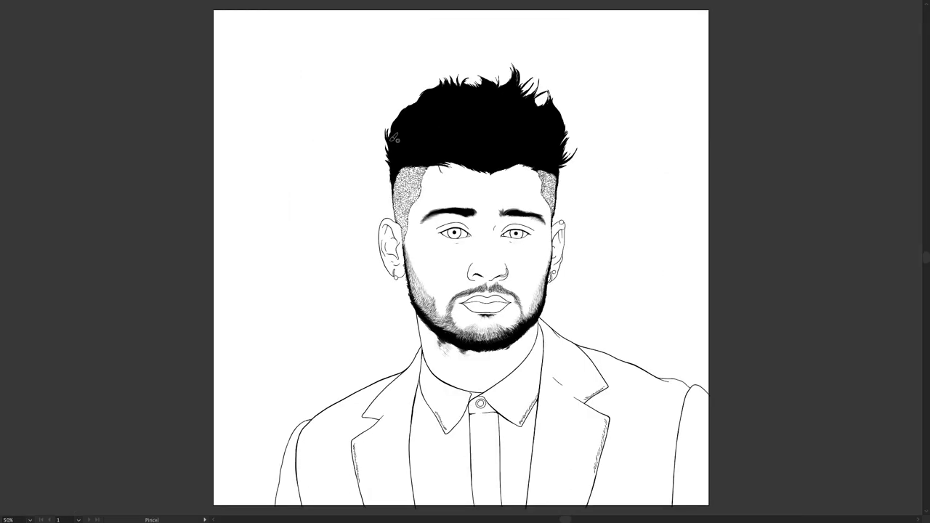
{"action": "scroll", "coordinate": [393, 137], "scroll_direction": "up", "scroll_amount": 5}
{"action": "scroll", "coordinate": [393, 137], "scroll_direction": "up", "scroll_amount": 2}
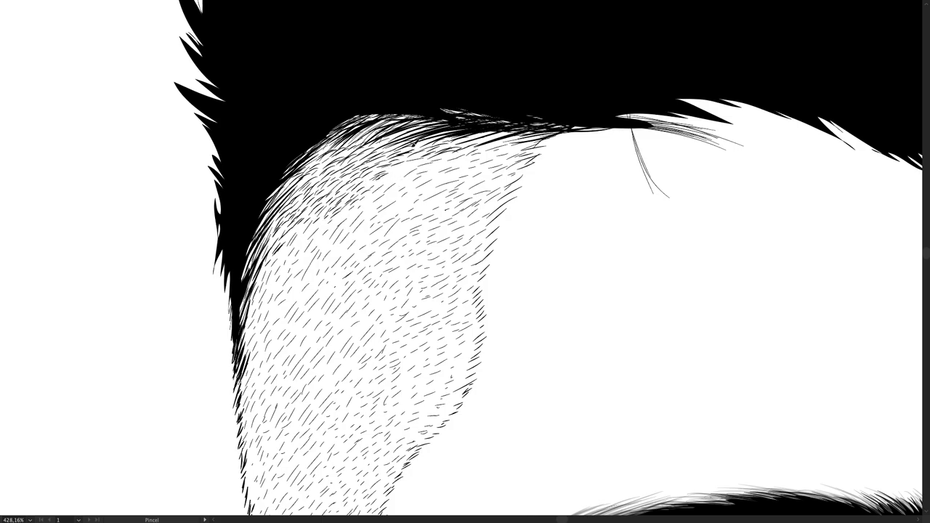
{"action": "left_click_drag", "start_coordinate": [275, 227], "coordinate": [309, 240]}
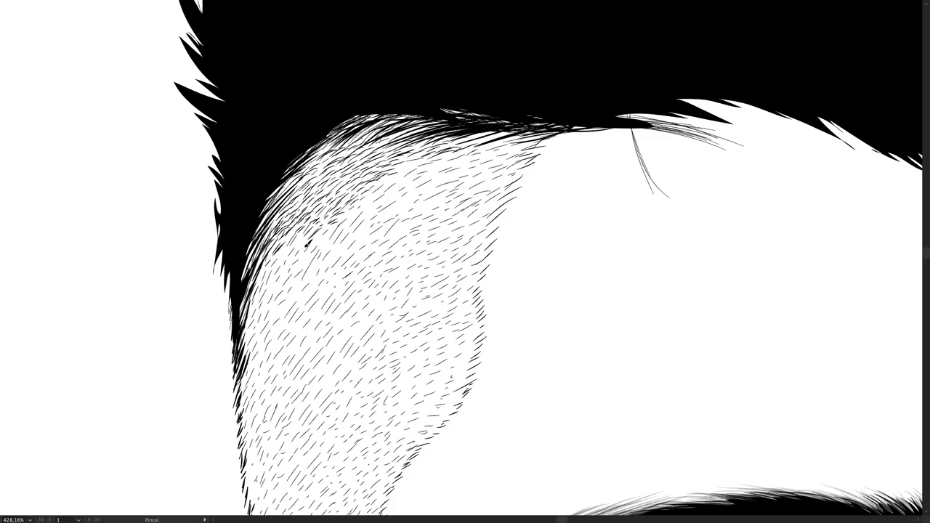
{"action": "left_click_drag", "start_coordinate": [412, 162], "coordinate": [480, 136]}
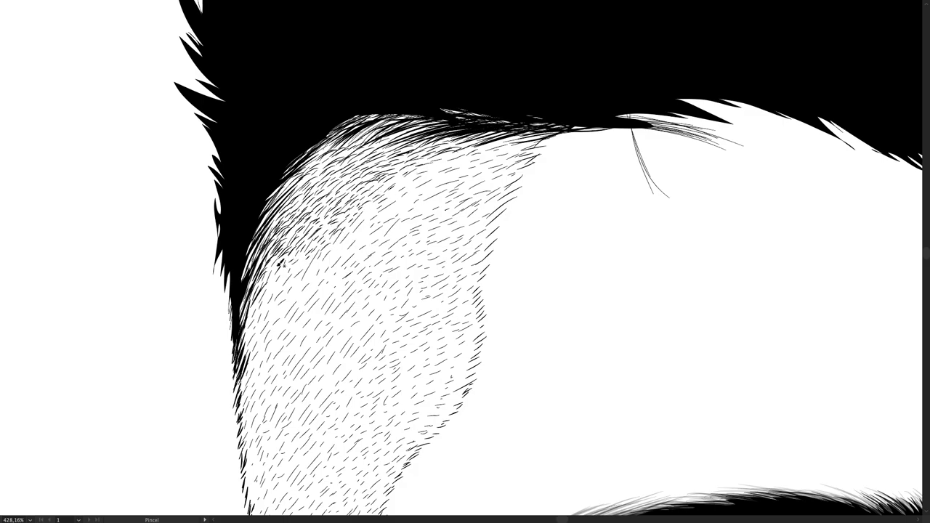
{"action": "left_click_drag", "start_coordinate": [313, 180], "coordinate": [336, 149]}
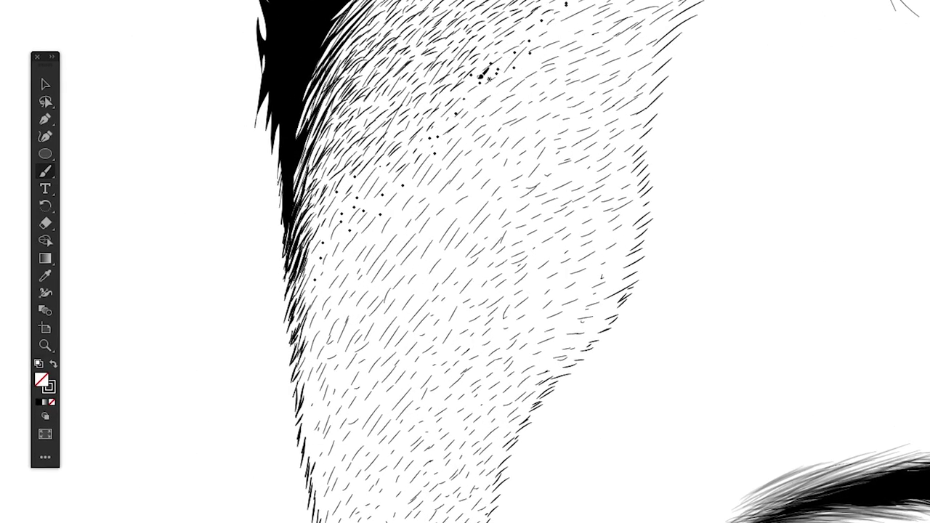
Stipple fine dots across the upper temple fade near the dark hair.
{"action": "left_click", "coordinate": [381, 198]}
{"action": "left_click", "coordinate": [342, 244]}
{"action": "left_click", "coordinate": [370, 231]}
{"action": "left_click", "coordinate": [399, 216]}
{"action": "left_click", "coordinate": [440, 150]}
{"action": "left_click", "coordinate": [474, 97]}
{"action": "left_click", "coordinate": [327, 296]}
{"action": "left_click", "coordinate": [340, 267]}
{"action": "left_click", "coordinate": [397, 229]}
{"action": "left_click", "coordinate": [439, 191]}
{"action": "left_click", "coordinate": [489, 208]}
{"action": "left_click", "coordinate": [465, 252]}
{"action": "left_click", "coordinate": [447, 245]}
{"action": "left_click", "coordinate": [416, 259]}
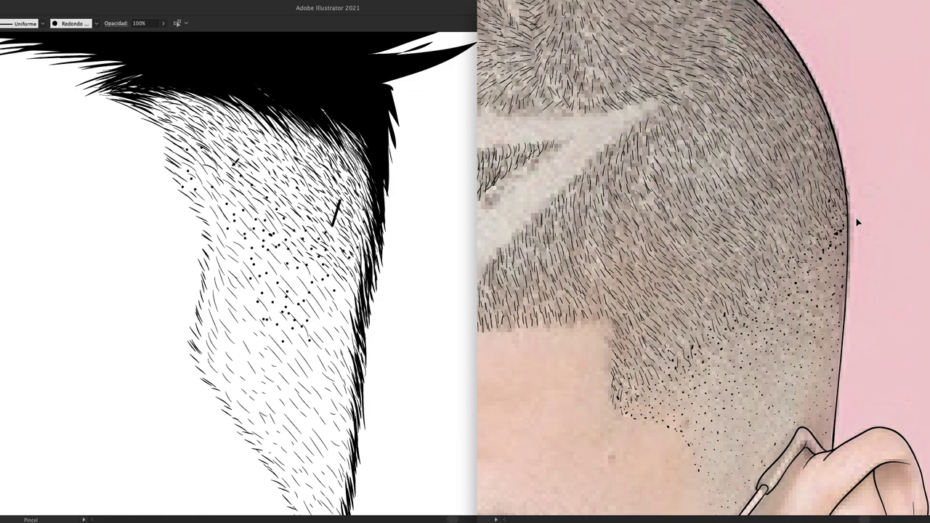
Undo stray marks, add one small mark to the fade, and fit the artboard in the window.
{"action": "left_click_drag", "start_coordinate": [279, 180], "coordinate": [277, 212]}
{"action": "key", "text": "ctrl+z"}
{"action": "key", "text": "ctrl+z"}
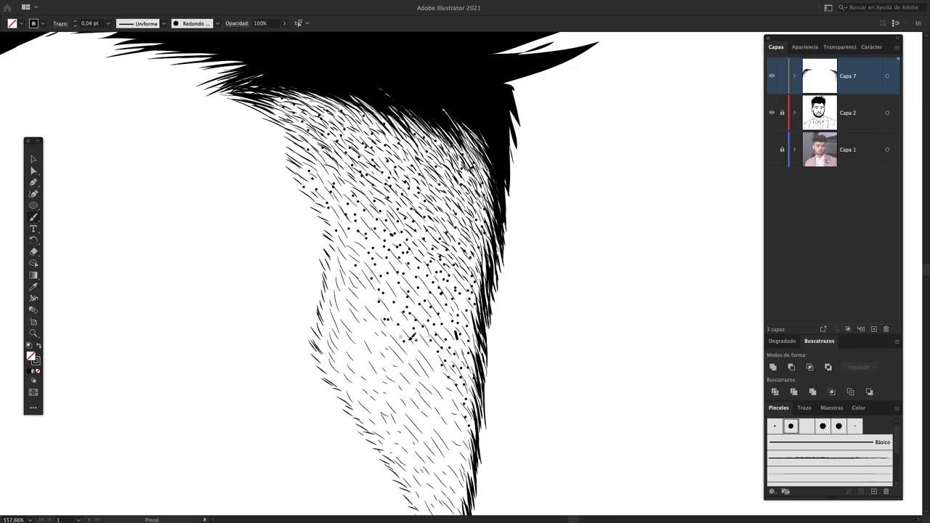
{"action": "left_click_drag", "start_coordinate": [451, 396], "coordinate": [456, 399]}
{"action": "key", "text": "ctrl+0"}
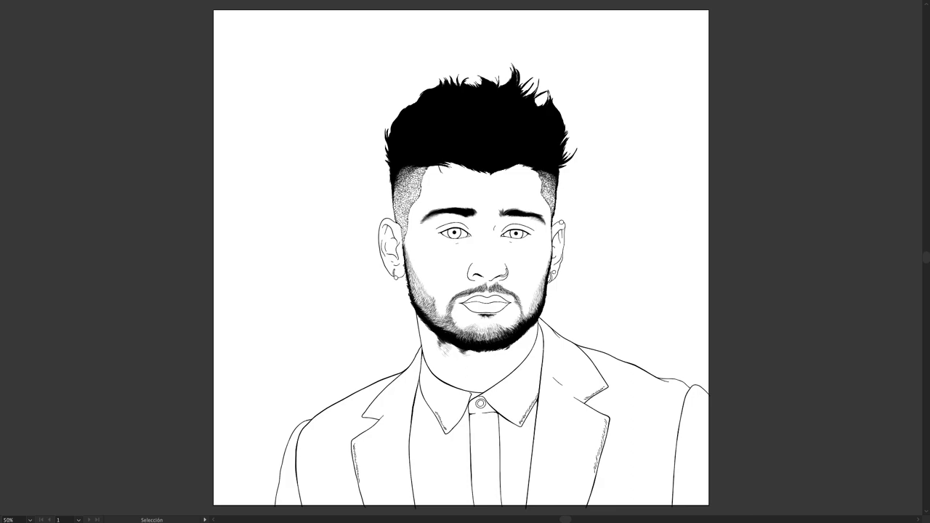
Zoom over the sideburn and add short hair strokes beside the ear.
{"action": "scroll", "coordinate": [399, 205], "scroll_direction": "up", "scroll_amount": 5}
{"action": "scroll", "coordinate": [398, 205], "scroll_direction": "up", "scroll_amount": 2}
{"action": "scroll", "coordinate": [398, 206], "scroll_direction": "up", "scroll_amount": 2}
{"action": "left_click_drag", "start_coordinate": [306, 77], "coordinate": [301, 63]}
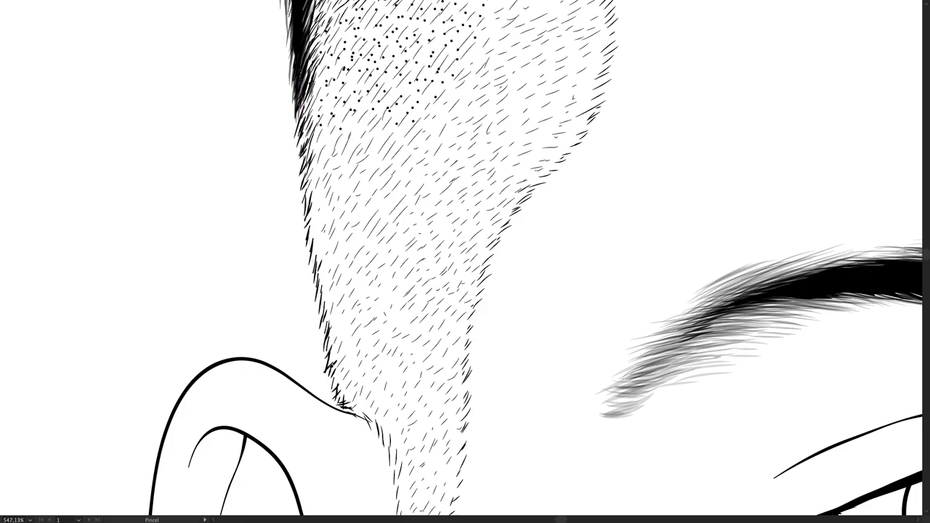
{"action": "left_click_drag", "start_coordinate": [348, 393], "coordinate": [356, 382]}
Inspect the hair strand with Direct Selection while panning, then fit the artboard in the window.
{"action": "key", "text": "v"}
{"action": "key", "text": "Tab"}
{"action": "left_click", "coordinate": [210, 265]}
{"action": "key", "text": "Tab"}
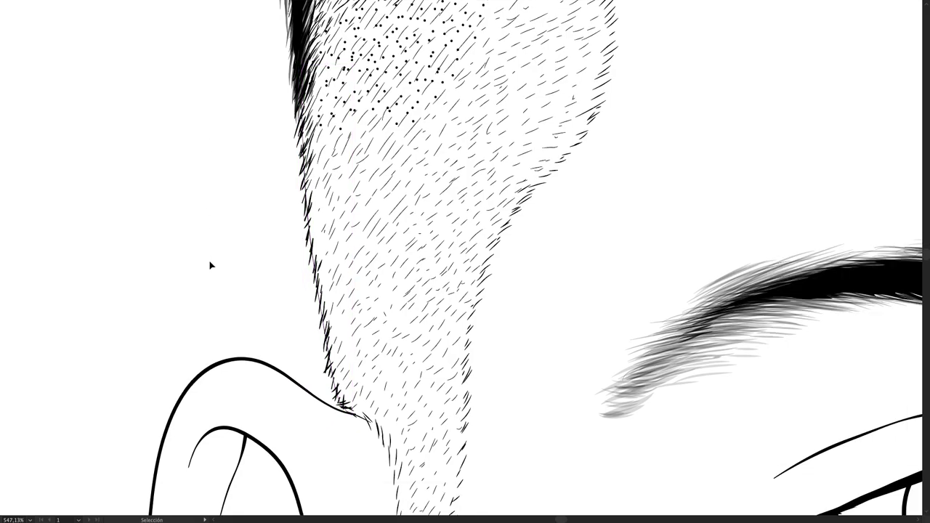
{"action": "key", "text": "space"}
{"action": "mouse_move", "coordinate": [717, 118]}
{"action": "left_mouse_down"}
{"action": "mouse_move", "coordinate": [402, 199]}
{"action": "mouse_move", "coordinate": [220, 185]}
{"action": "mouse_move", "coordinate": [210, 102]}
{"action": "mouse_move", "coordinate": [222, 141]}
{"action": "left_mouse_up"}
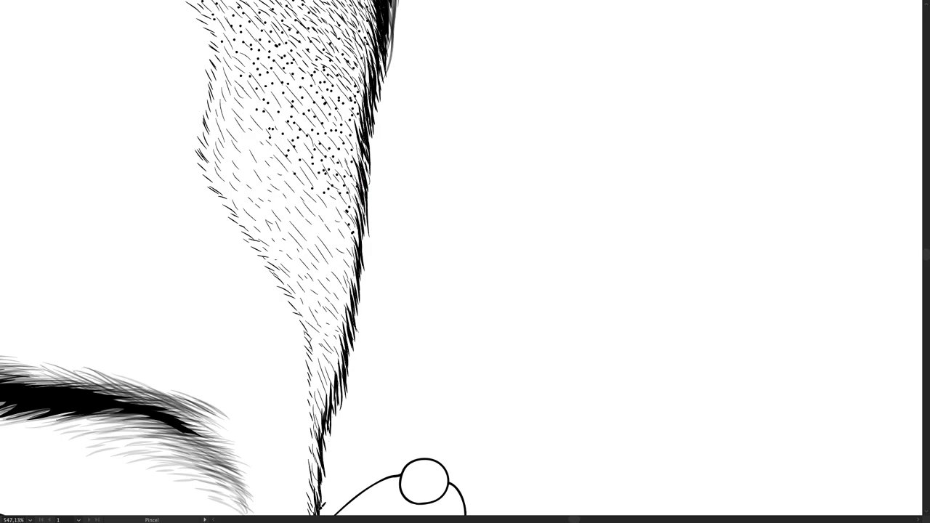
{"action": "key", "text": "a"}
{"action": "scroll", "coordinate": [356, 244], "scroll_direction": "up", "scroll_amount": 3}
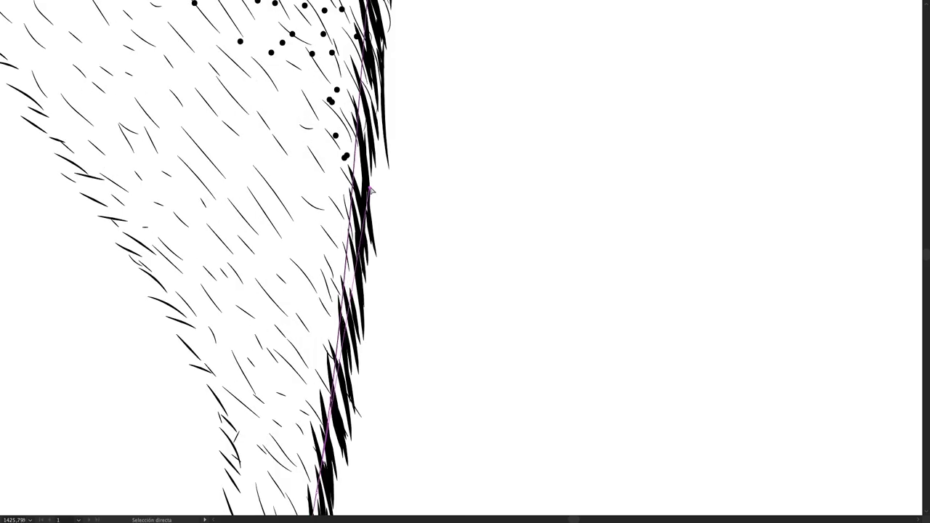
{"action": "left_click_drag", "start_coordinate": [373, 349], "coordinate": [281, 350]}
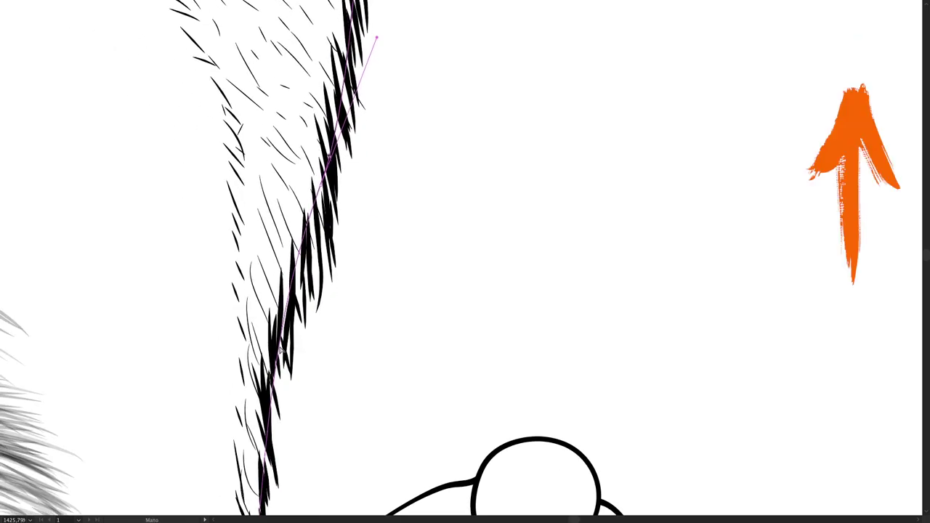
{"action": "mouse_move", "coordinate": [327, 408]}
{"action": "left_mouse_down"}
{"action": "mouse_move", "coordinate": [346, 206]}
{"action": "mouse_move", "coordinate": [297, 168]}
{"action": "left_mouse_up"}
{"action": "key", "text": "v"}
{"action": "key", "text": "ctrl+0"}
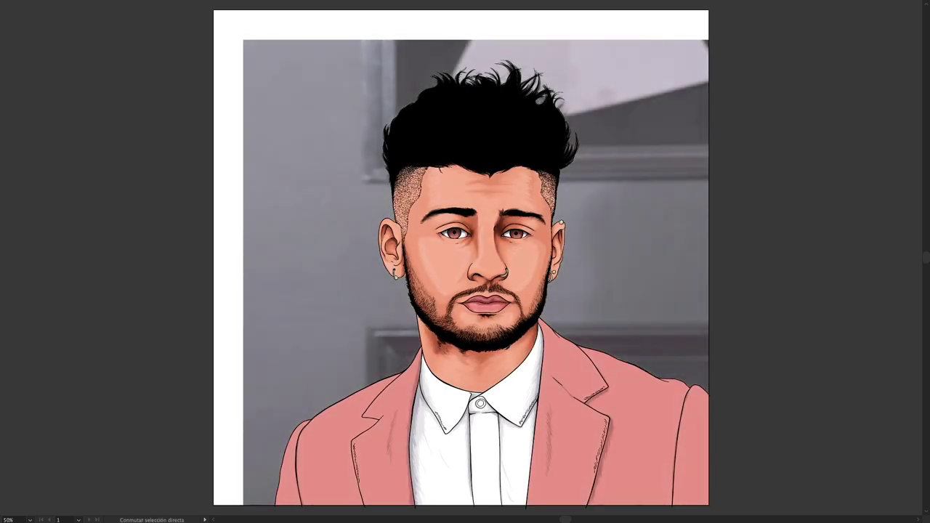
Restore the panels with F, zoom into the face and select the beard strokes along the left jaw.
{"action": "key", "text": "v"}
{"action": "key", "text": "f"}
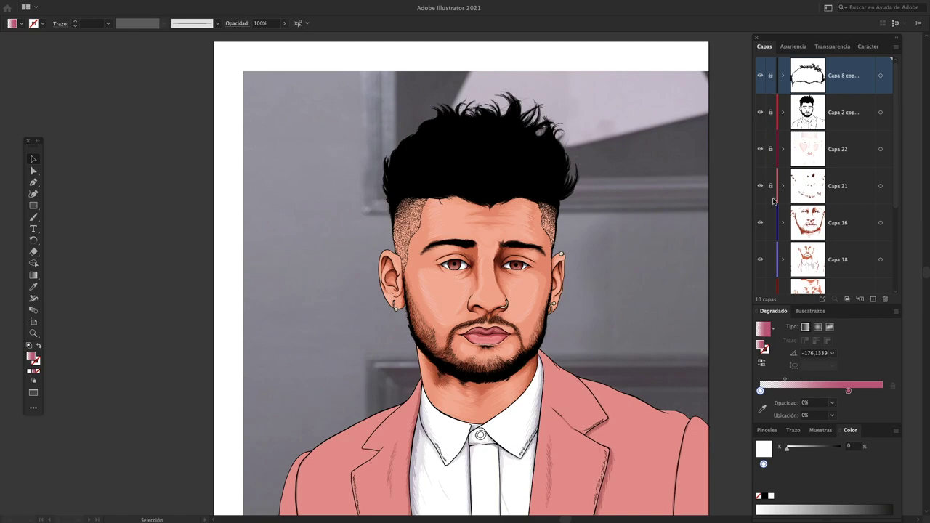
{"action": "scroll", "coordinate": [647, 201], "scroll_direction": "down", "scroll_amount": 1}
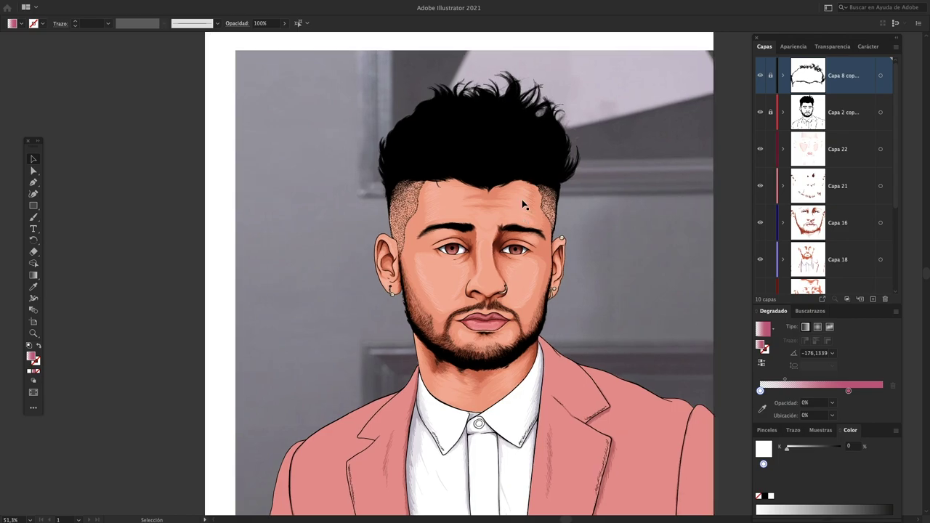
{"action": "scroll", "coordinate": [522, 190], "scroll_direction": "up", "scroll_amount": 3}
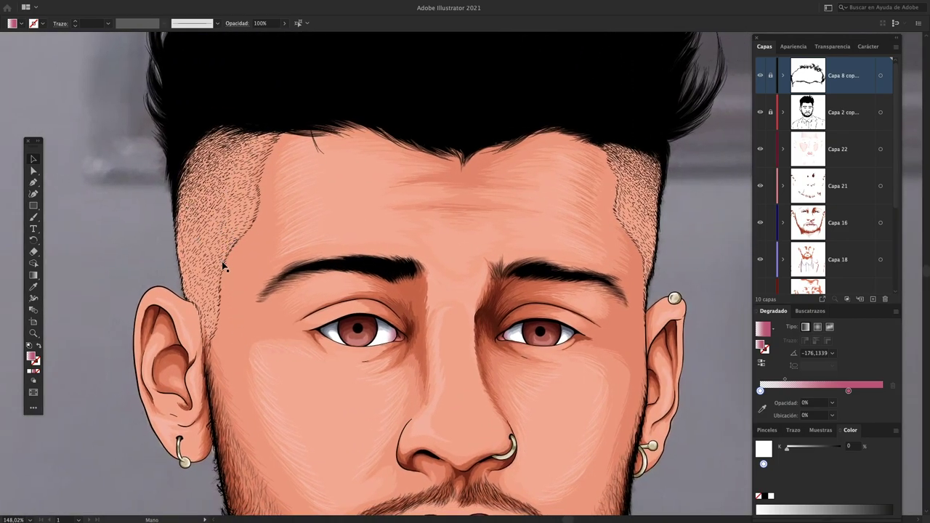
{"action": "scroll", "coordinate": [813, 218], "scroll_direction": "down", "scroll_amount": 3}
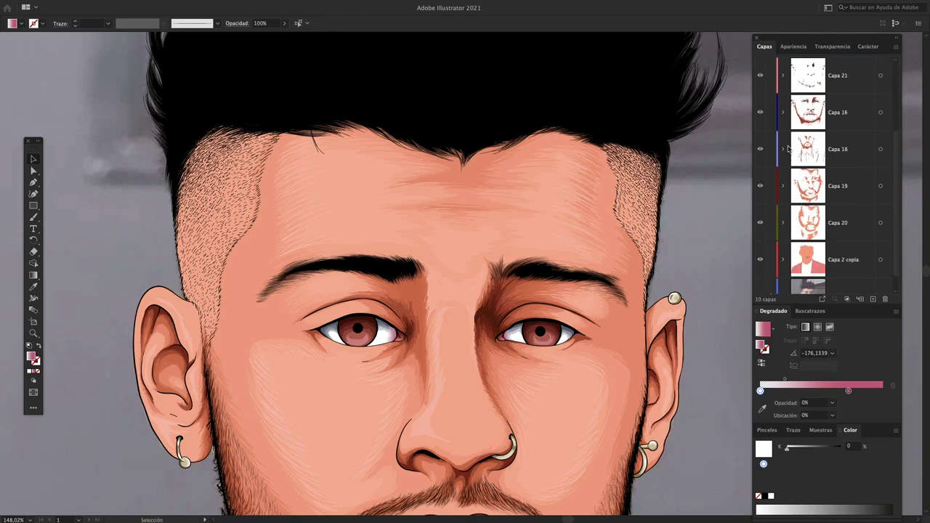
{"action": "scroll", "coordinate": [839, 189], "scroll_direction": "up", "scroll_amount": 1}
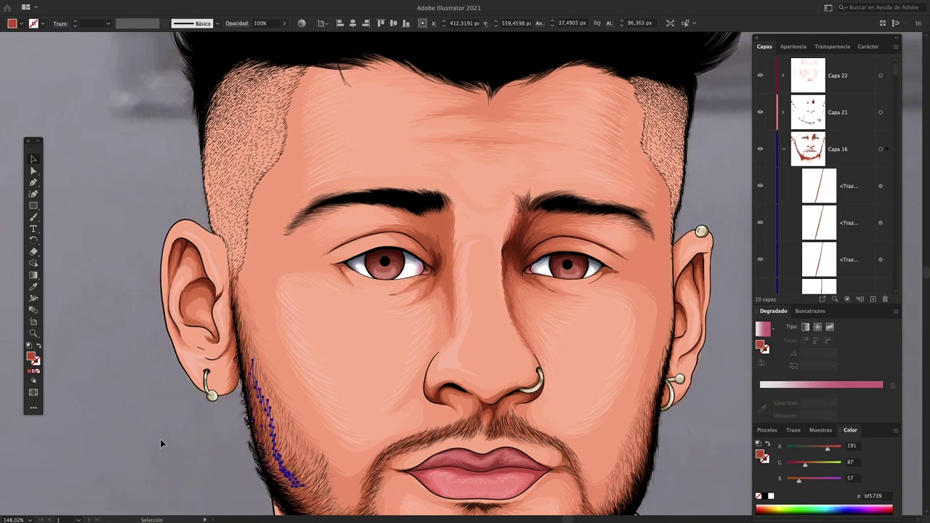
{"action": "left_click", "coordinate": [160, 438]}
{"action": "scroll", "coordinate": [251, 442], "scroll_direction": "up", "scroll_amount": 5}
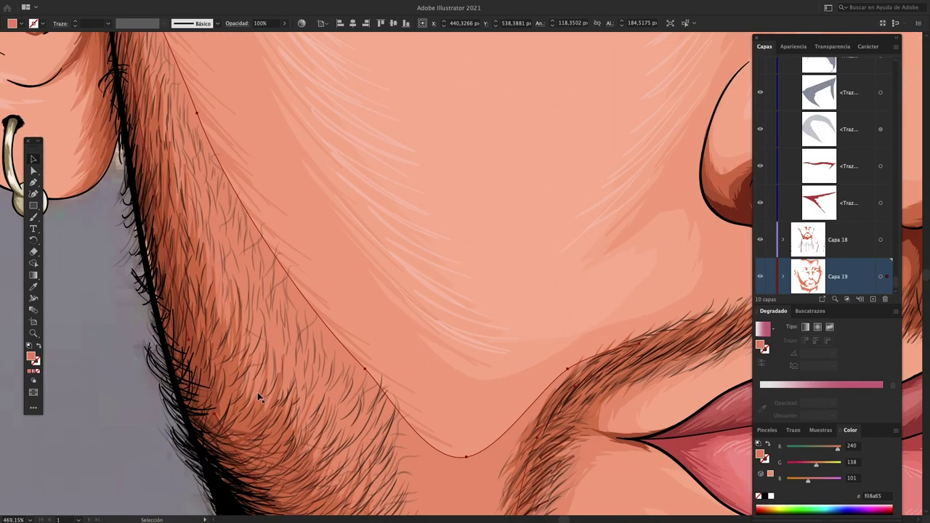
{"action": "left_click", "coordinate": [261, 402]}
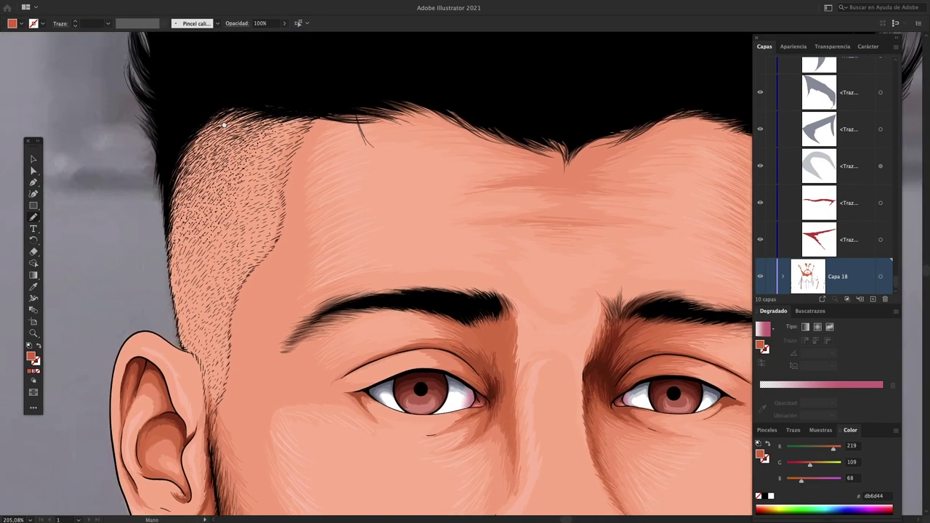
Trace a closed orange-brown shape over the left sideburn on Capa 18.
{"action": "mouse_move", "coordinate": [178, 135]}
{"action": "left_mouse_down"}
{"action": "mouse_move", "coordinate": [230, 95]}
{"action": "mouse_move", "coordinate": [308, 123]}
{"action": "left_mouse_up"}
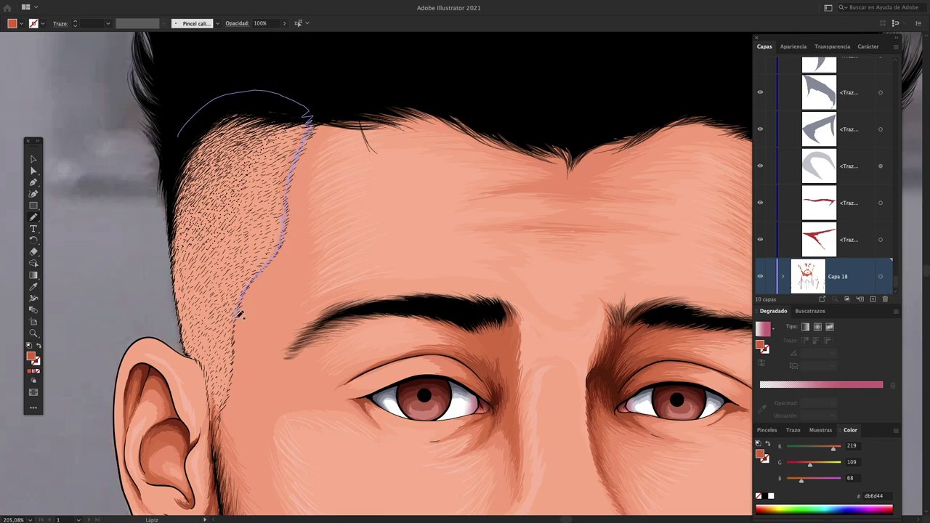
{"action": "left_click_drag", "start_coordinate": [233, 381], "coordinate": [211, 407]}
{"action": "left_click_drag", "start_coordinate": [183, 305], "coordinate": [178, 138]}
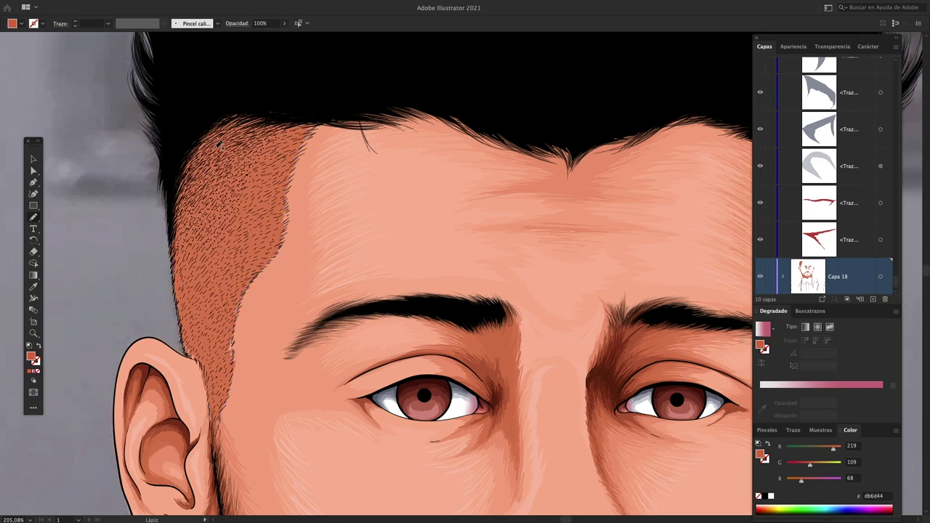
{"action": "scroll", "coordinate": [216, 143], "scroll_direction": "down", "scroll_amount": 5}
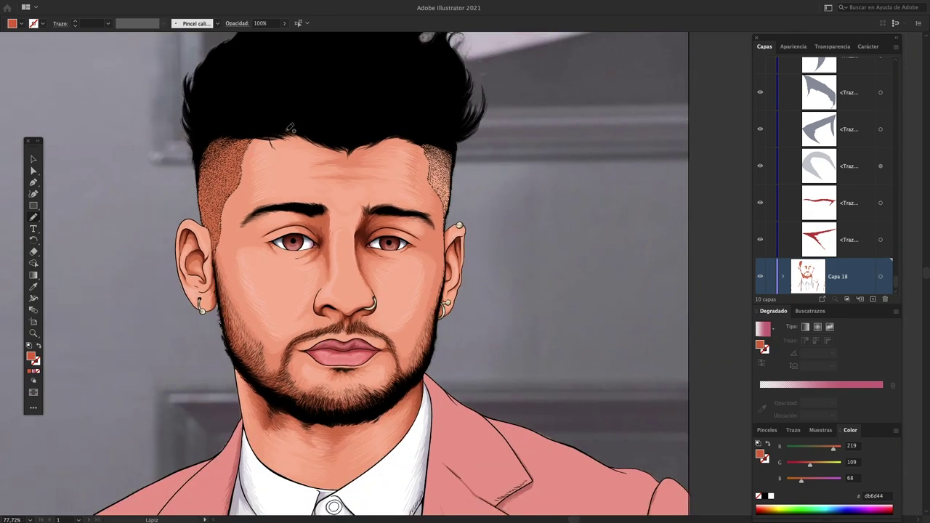
On Capa 19, trace orange-brown shapes over the left and right sideburns, then deselect.
{"action": "left_click", "coordinate": [782, 276]}
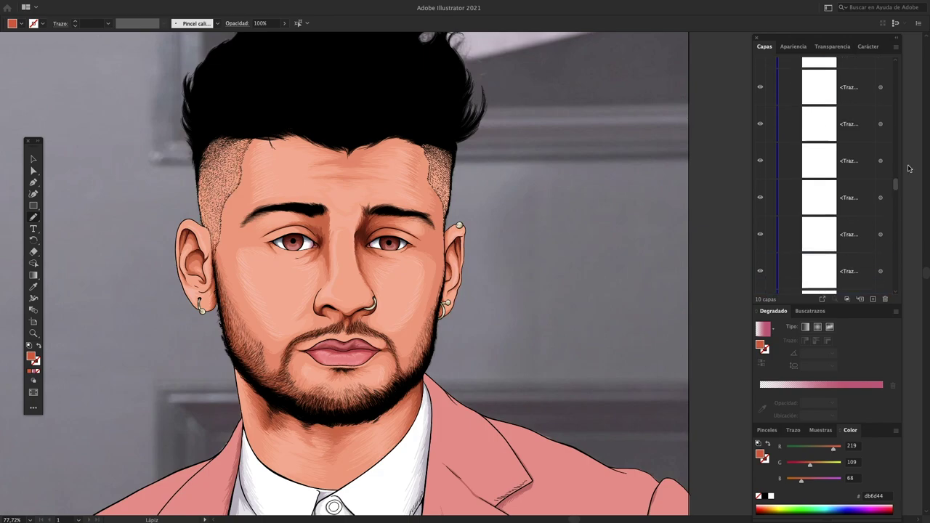
{"action": "left_click", "coordinate": [835, 185]}
{"action": "key", "text": "b"}
{"action": "scroll", "coordinate": [218, 225], "scroll_direction": "up", "scroll_amount": 2}
{"action": "scroll", "coordinate": [217, 225], "scroll_direction": "up", "scroll_amount": 2}
{"action": "key", "text": "n"}
{"action": "mouse_move", "coordinate": [217, 349]}
{"action": "left_mouse_down"}
{"action": "mouse_move", "coordinate": [268, 218]}
{"action": "mouse_move", "coordinate": [211, 119]}
{"action": "mouse_move", "coordinate": [192, 260]}
{"action": "left_mouse_up"}
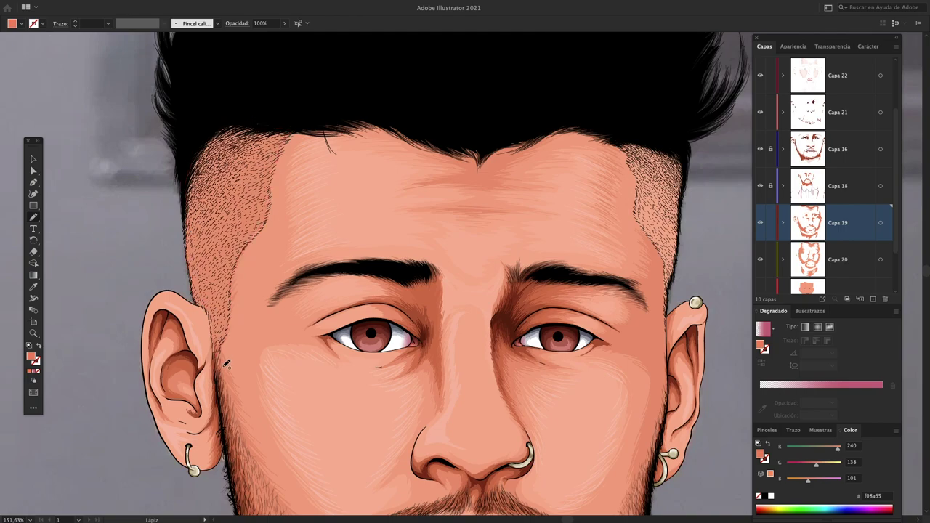
{"action": "scroll", "coordinate": [418, 355], "scroll_direction": "up", "scroll_amount": 2}
{"action": "left_click_drag", "start_coordinate": [418, 356], "coordinate": [378, 161]}
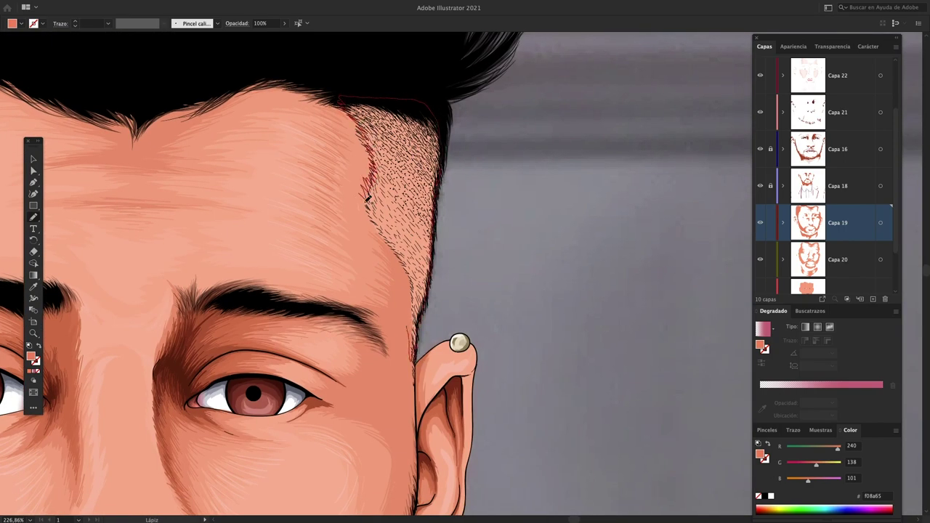
{"action": "left_click_drag", "start_coordinate": [378, 161], "coordinate": [383, 240]}
{"action": "key", "text": "ctrl+shift+a"}
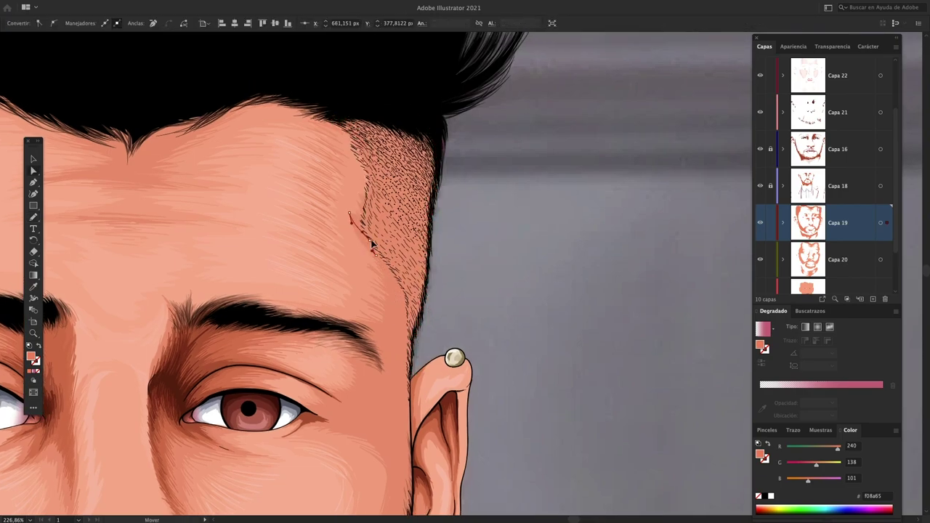
{"action": "scroll", "coordinate": [583, 188], "scroll_direction": "down", "scroll_amount": 3}
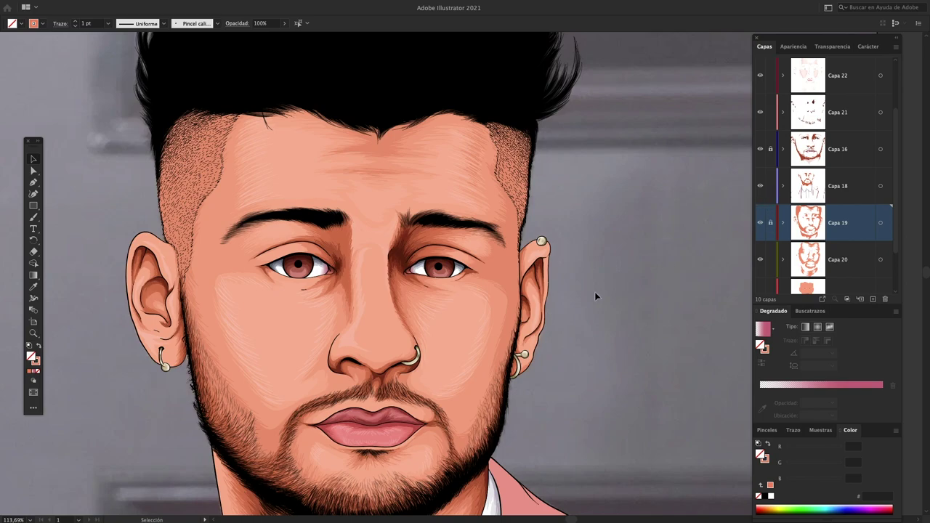
Make Capa 18 the active layer with the Pencil tool.
{"action": "left_click", "coordinate": [225, 357]}
{"action": "key", "text": "n"}
{"action": "scroll", "coordinate": [145, 213], "scroll_direction": "up", "scroll_amount": 5}
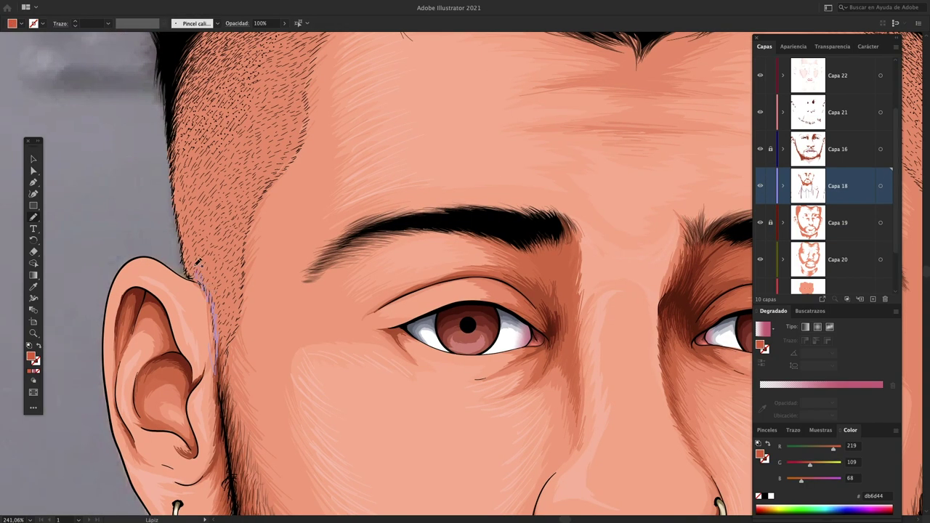
{"action": "scroll", "coordinate": [247, 263], "scroll_direction": "up", "scroll_amount": 5}
{"action": "scroll", "coordinate": [247, 264], "scroll_direction": "right", "scroll_amount": 2}
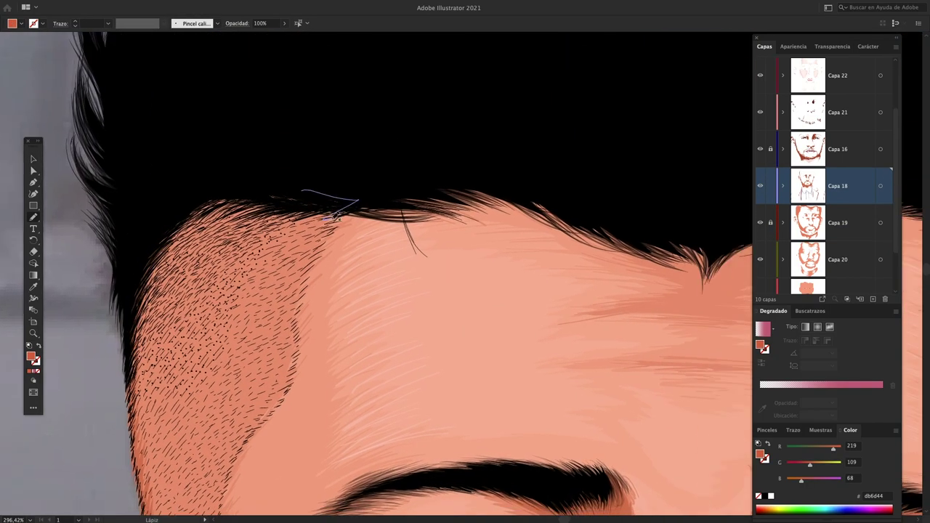
{"action": "scroll", "coordinate": [248, 264], "scroll_direction": "down", "scroll_amount": 2}
{"action": "scroll", "coordinate": [247, 264], "scroll_direction": "down", "scroll_amount": 2}
Switch to the Paintbrush with an orange stroke, no fill, and the 0,05 pt Redondo brush.
{"action": "key", "text": "b"}
{"action": "key", "text": "shift+x"}
{"action": "scroll", "coordinate": [247, 264], "scroll_direction": "right", "scroll_amount": 2}
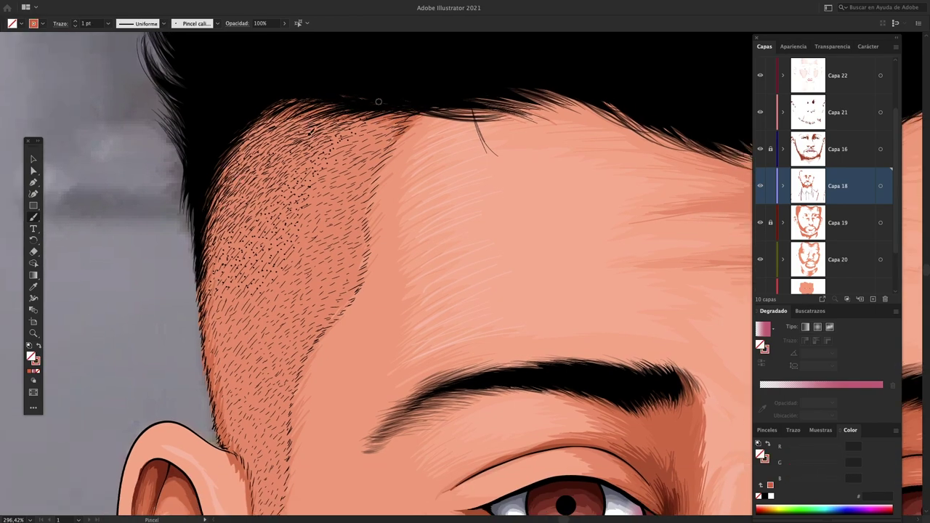
{"action": "scroll", "coordinate": [273, 148], "scroll_direction": "up", "scroll_amount": 2}
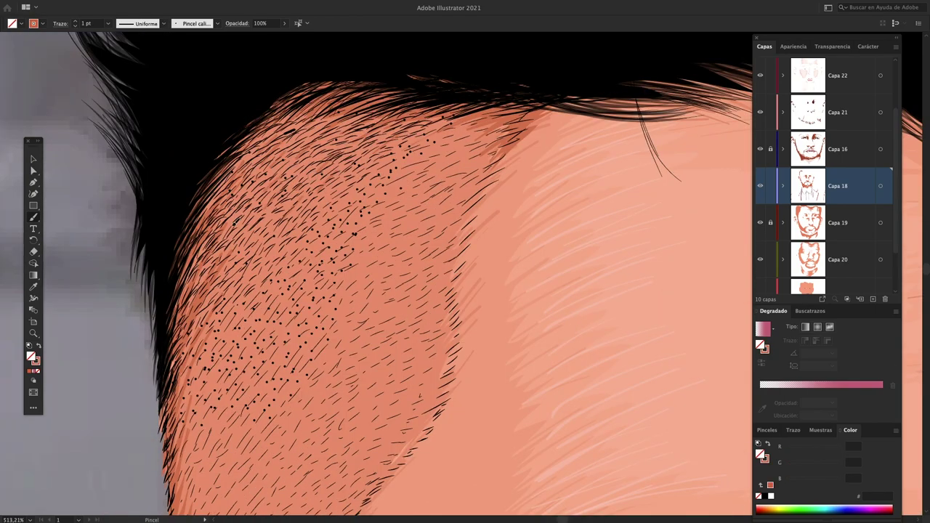
{"action": "scroll", "coordinate": [289, 213], "scroll_direction": "up", "scroll_amount": 2}
{"action": "scroll", "coordinate": [356, 217], "scroll_direction": "up", "scroll_amount": 5}
{"action": "scroll", "coordinate": [356, 216], "scroll_direction": "right", "scroll_amount": 5}
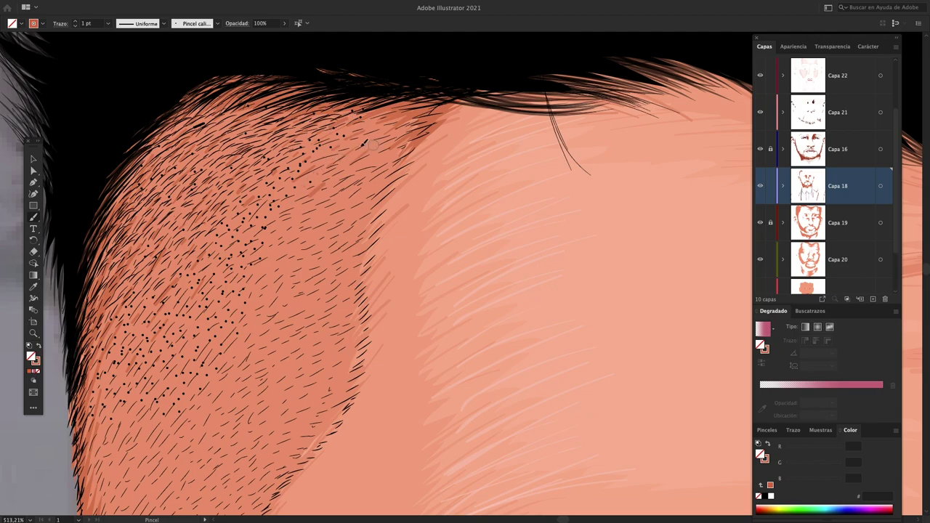
{"action": "scroll", "coordinate": [293, 89], "scroll_direction": "down", "scroll_amount": 3}
{"action": "scroll", "coordinate": [293, 90], "scroll_direction": "left", "scroll_amount": 2}
{"action": "scroll", "coordinate": [269, 217], "scroll_direction": "down", "scroll_amount": 4}
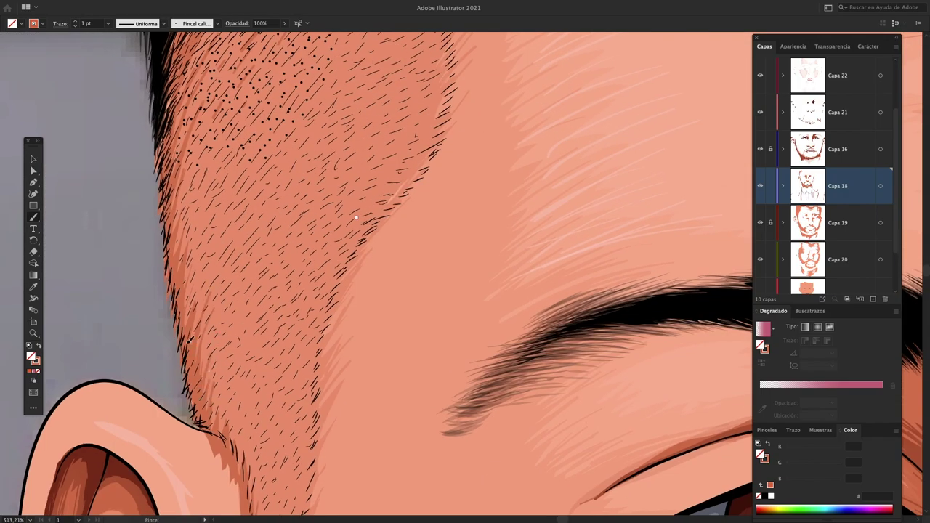
{"action": "scroll", "coordinate": [254, 290], "scroll_direction": "up", "scroll_amount": 2}
{"action": "scroll", "coordinate": [242, 355], "scroll_direction": "down", "scroll_amount": 5}
{"action": "scroll", "coordinate": [242, 354], "scroll_direction": "down", "scroll_amount": 3}
{"action": "scroll", "coordinate": [232, 356], "scroll_direction": "up", "scroll_amount": 1}
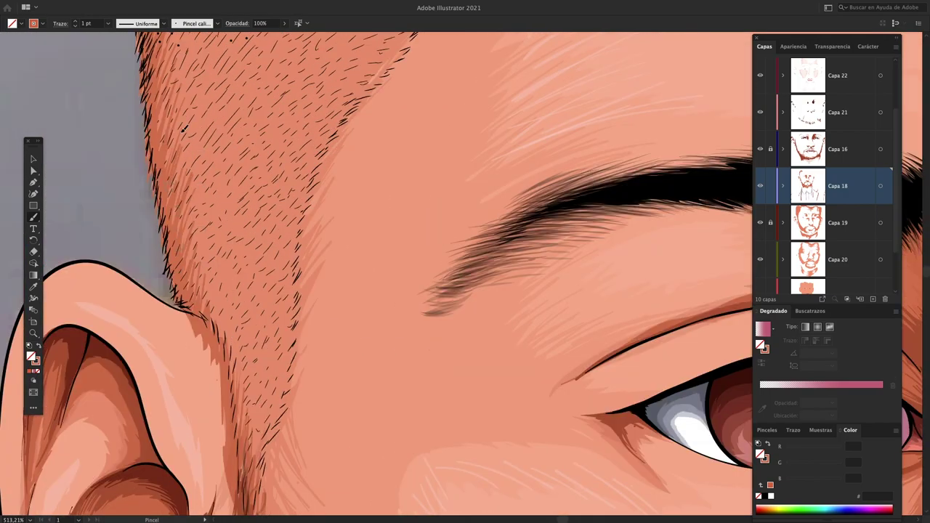
{"action": "scroll", "coordinate": [214, 357], "scroll_direction": "right", "scroll_amount": 2}
{"action": "scroll", "coordinate": [207, 341], "scroll_direction": "up", "scroll_amount": 10}
{"action": "scroll", "coordinate": [189, 240], "scroll_direction": "up", "scroll_amount": 5}
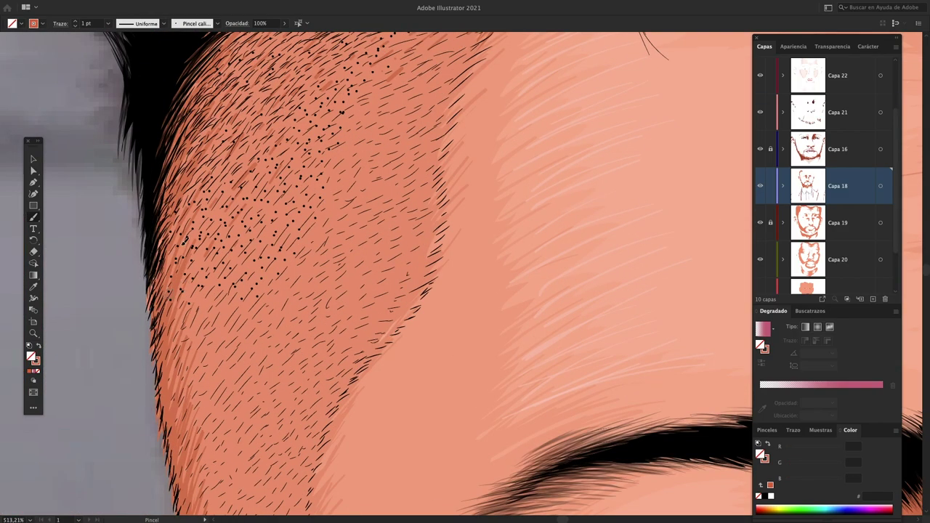
{"action": "scroll", "coordinate": [182, 217], "scroll_direction": "up", "scroll_amount": 10}
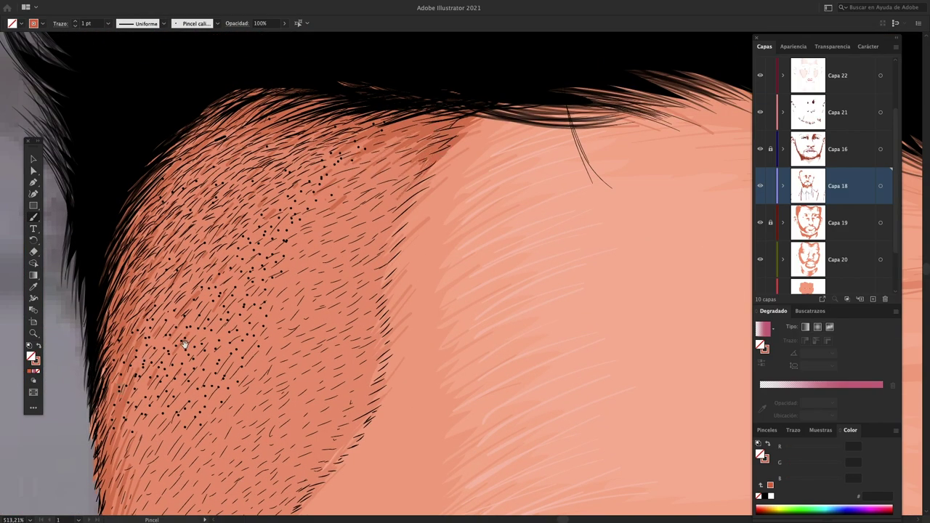
{"action": "scroll", "coordinate": [290, 240], "scroll_direction": "right", "scroll_amount": 1}
{"action": "scroll", "coordinate": [269, 259], "scroll_direction": "down", "scroll_amount": 2}
{"action": "scroll", "coordinate": [280, 230], "scroll_direction": "down", "scroll_amount": 4}
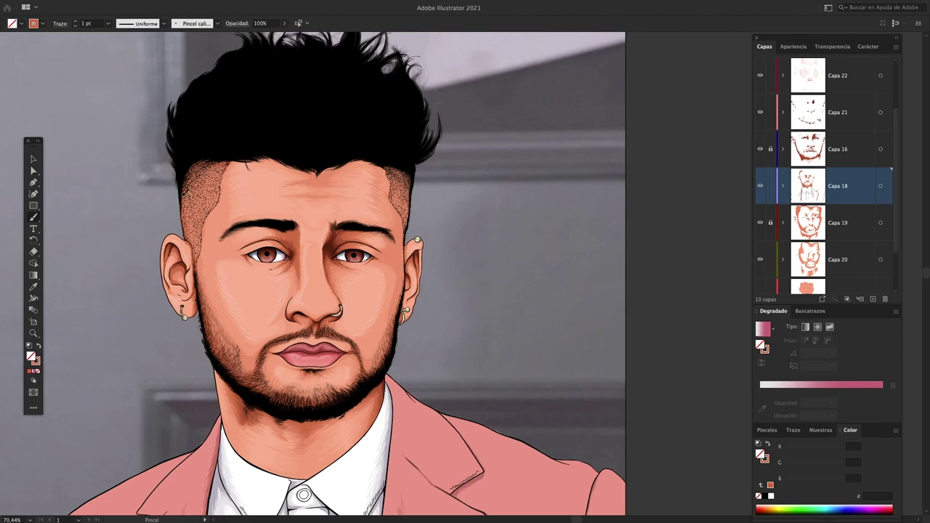
{"action": "scroll", "coordinate": [196, 221], "scroll_direction": "up", "scroll_amount": 4}
{"action": "scroll", "coordinate": [196, 221], "scroll_direction": "up", "scroll_amount": 2}
{"action": "scroll", "coordinate": [378, 276], "scroll_direction": "up", "scroll_amount": 5}
{"action": "scroll", "coordinate": [377, 276], "scroll_direction": "down", "scroll_amount": 1}
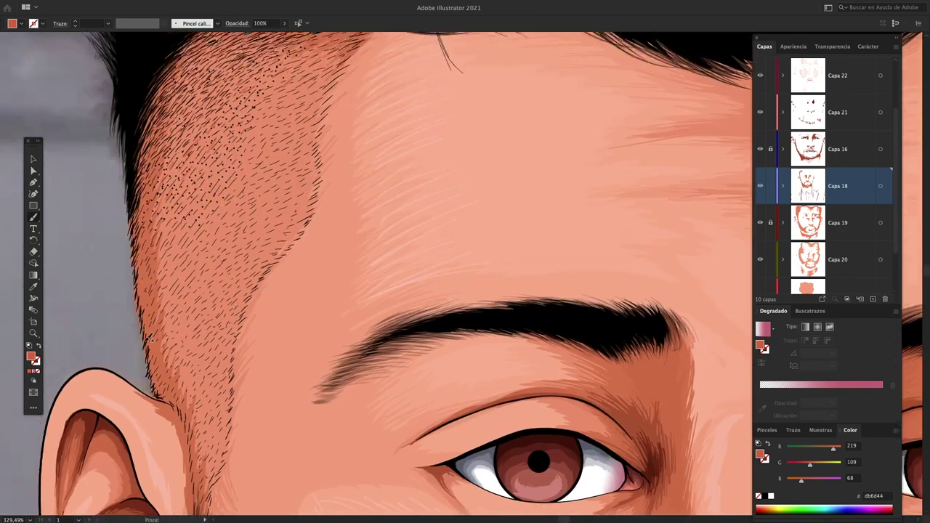
{"action": "key", "text": "shift+x"}
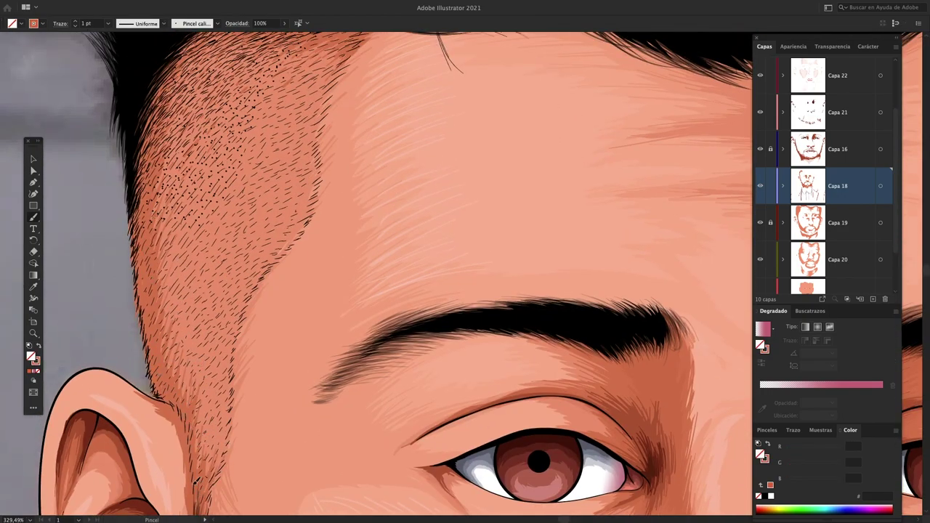
{"action": "scroll", "coordinate": [171, 193], "scroll_direction": "up", "scroll_amount": 3}
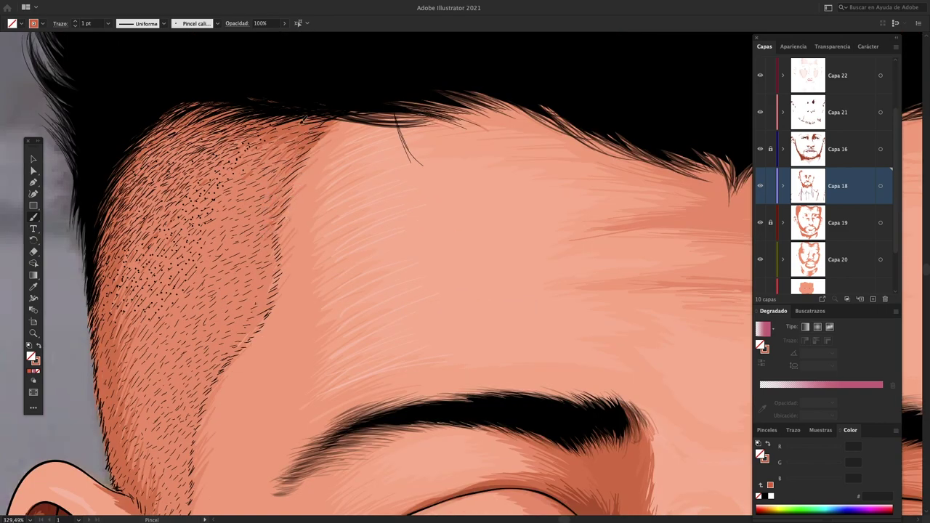
{"action": "scroll", "coordinate": [305, 189], "scroll_direction": "up", "scroll_amount": 1}
{"action": "scroll", "coordinate": [314, 218], "scroll_direction": "up", "scroll_amount": 1}
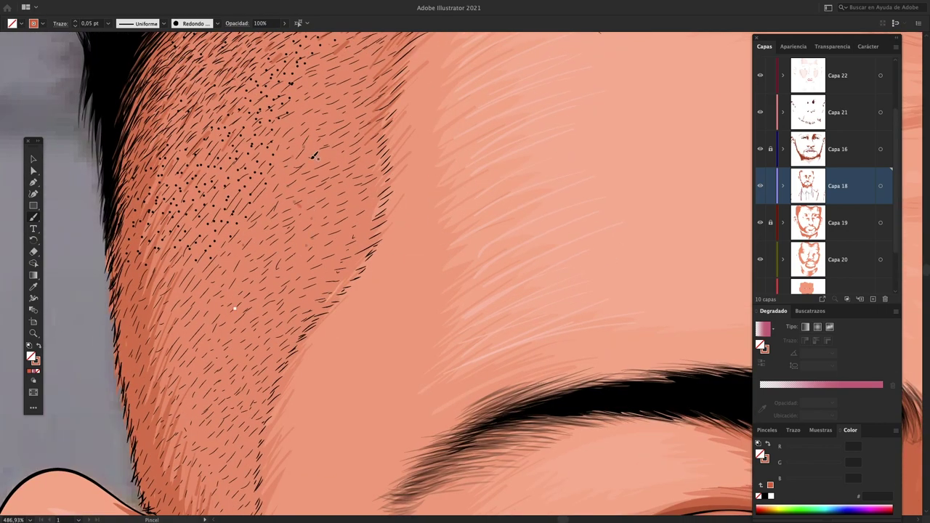
Set stroke weight to 0,08 pt and paint short hair strokes on the sideburn.
{"action": "type", "text": "0,08"}
{"action": "key", "text": "Return"}
{"action": "left_click_drag", "start_coordinate": [182, 323], "coordinate": [189, 304]}
{"action": "left_click_drag", "start_coordinate": [314, 301], "coordinate": [331, 279]}
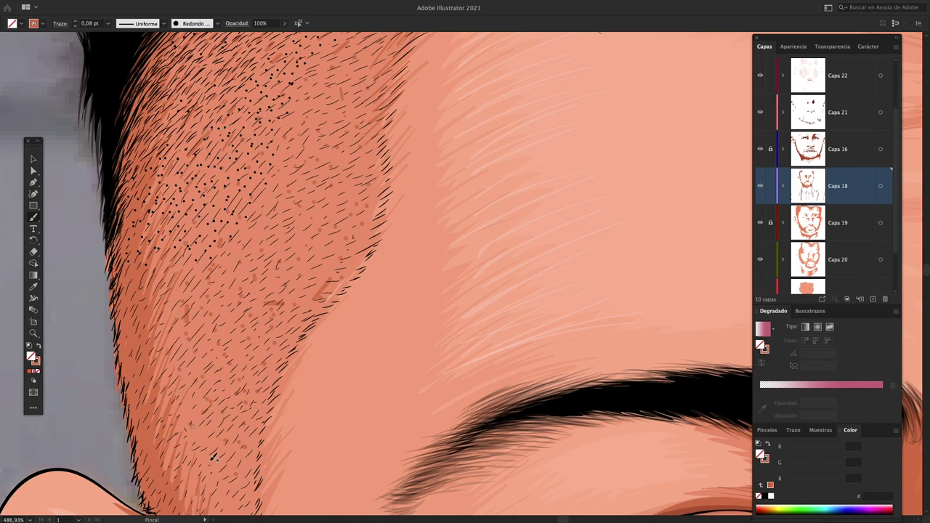
{"action": "key", "text": "a"}
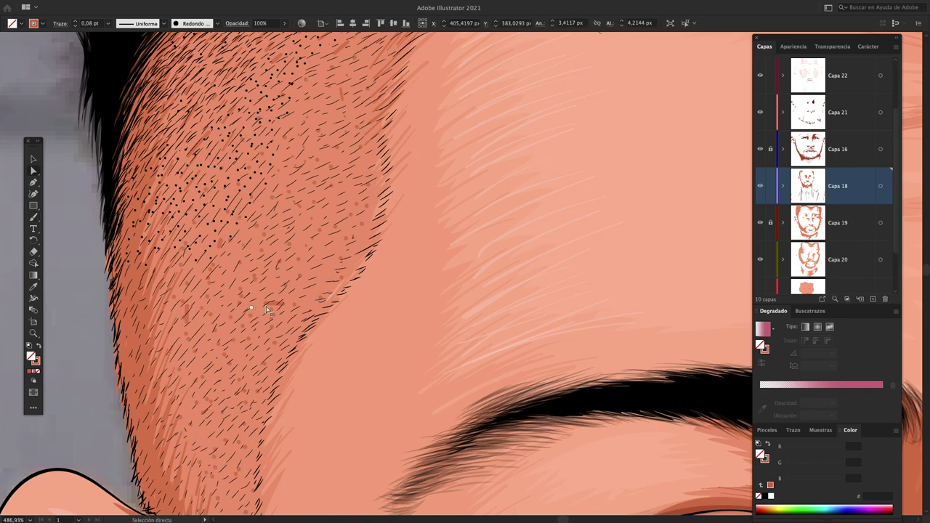
{"action": "key", "text": "b"}
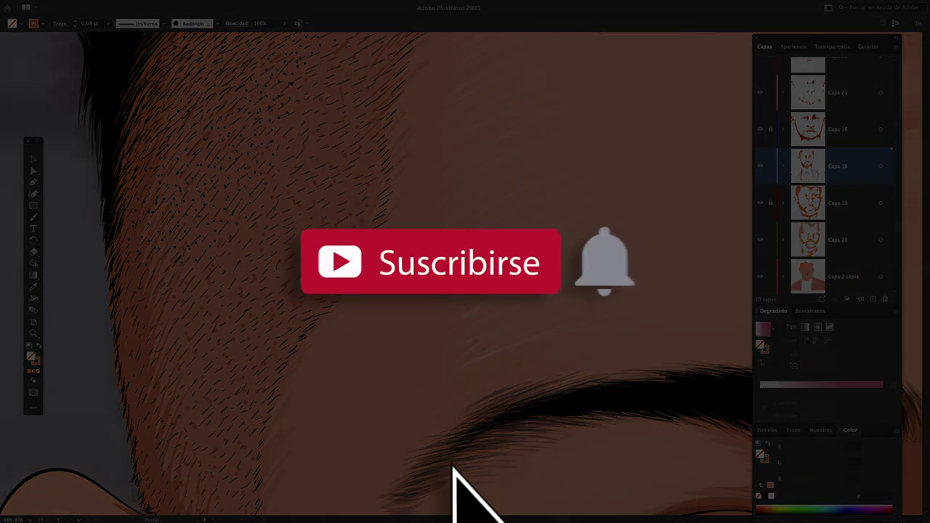
Fit the whole artboard in the window with Ctrl+0.
{"action": "key", "text": "ctrl+0"}
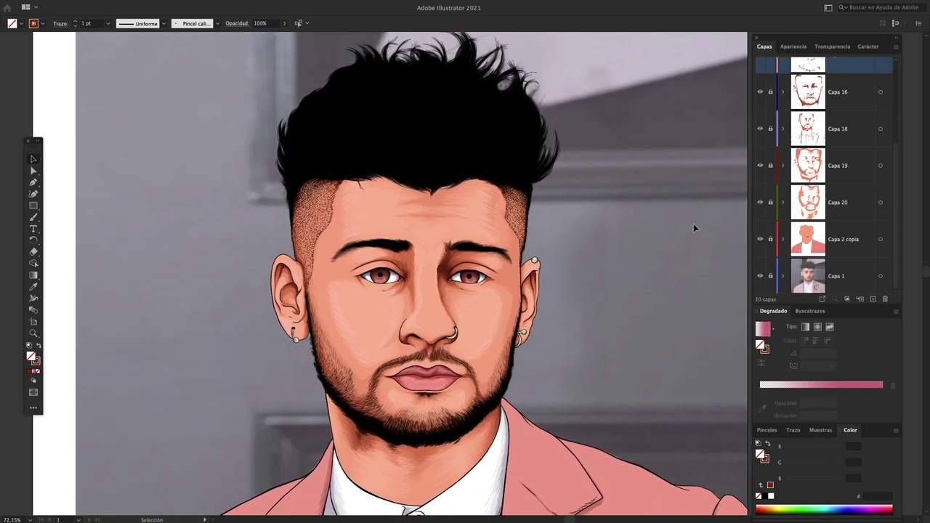
On Capa 21, draw a closed Pencil shape covering the left sideburn.
{"action": "left_click", "coordinate": [803, 189]}
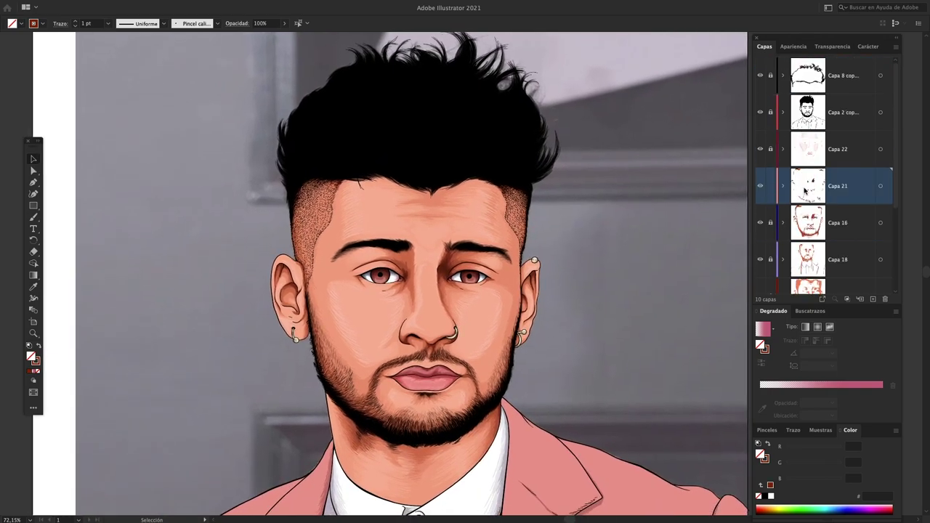
{"action": "key", "text": "n"}
{"action": "scroll", "coordinate": [465, 276], "scroll_direction": "up", "scroll_amount": 3}
{"action": "key", "text": "shift+x"}
{"action": "scroll", "coordinate": [308, 149], "scroll_direction": "up", "scroll_amount": 2}
{"action": "left_click_drag", "start_coordinate": [272, 130], "coordinate": [348, 140]}
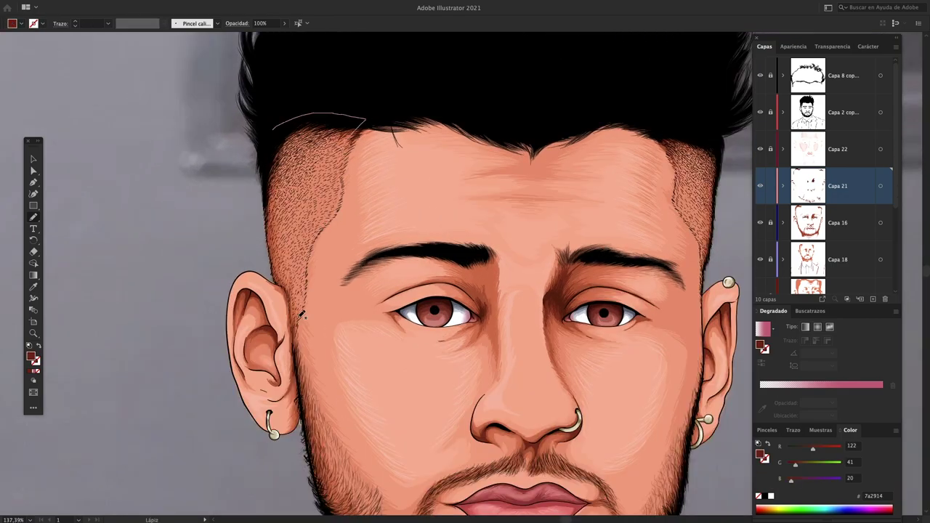
{"action": "left_click_drag", "start_coordinate": [282, 273], "coordinate": [273, 131]}
{"action": "key", "text": "v"}
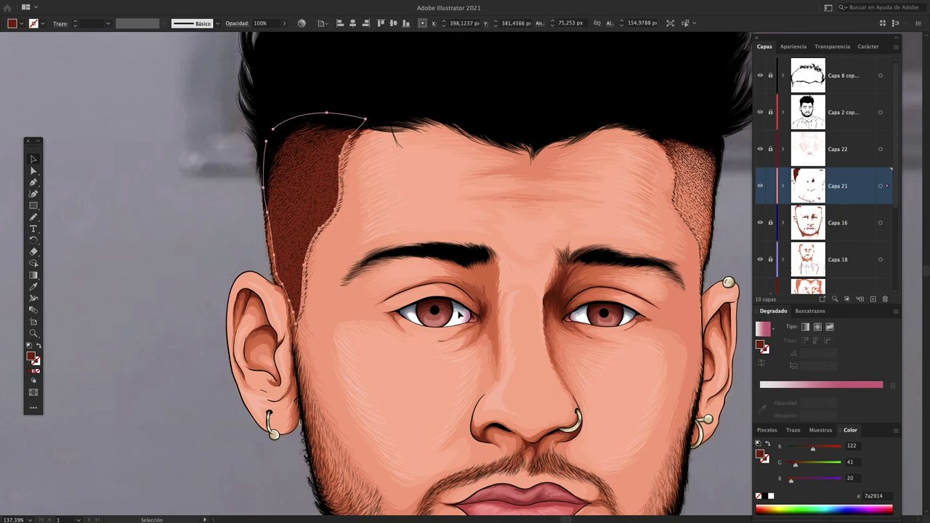
Fill the shape with a 90° gradient ending in black, midpoint shifted toward the light end.
{"action": "left_click", "coordinate": [812, 388]}
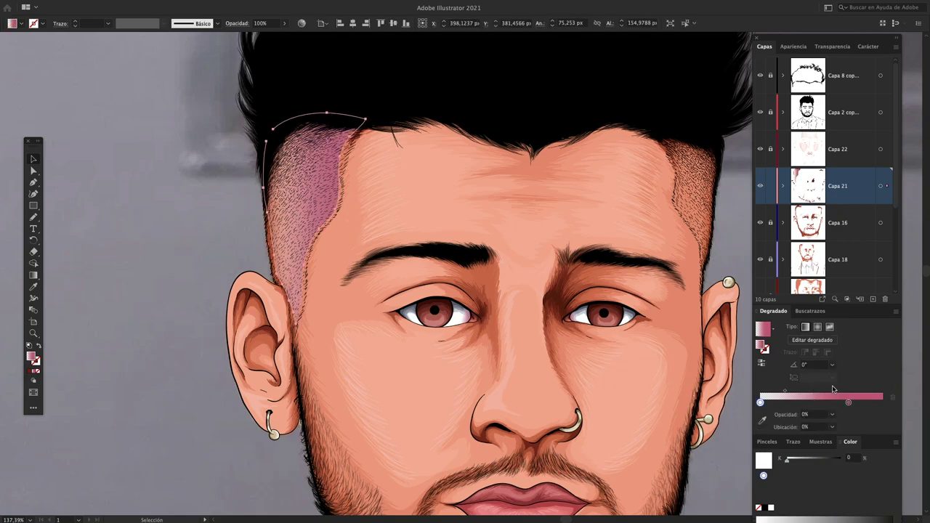
{"action": "left_click", "coordinate": [808, 366]}
{"action": "type", "text": "90"}
{"action": "key", "text": "Return"}
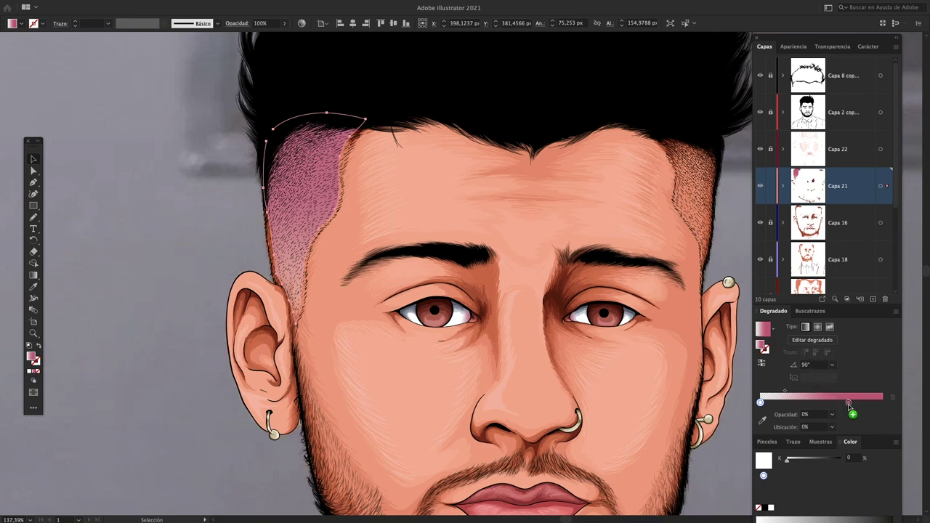
{"action": "left_click_drag", "start_coordinate": [771, 507], "coordinate": [848, 401]}
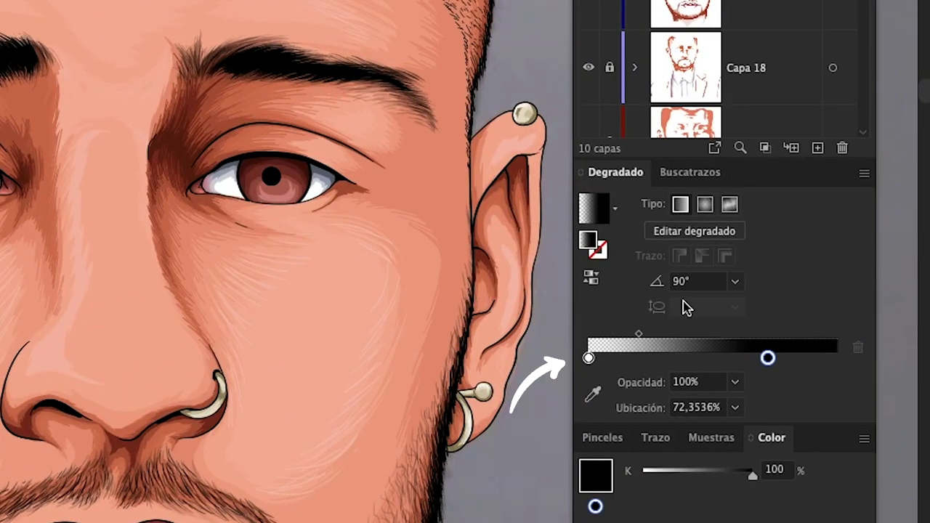
{"action": "left_click_drag", "start_coordinate": [772, 357], "coordinate": [858, 356]}
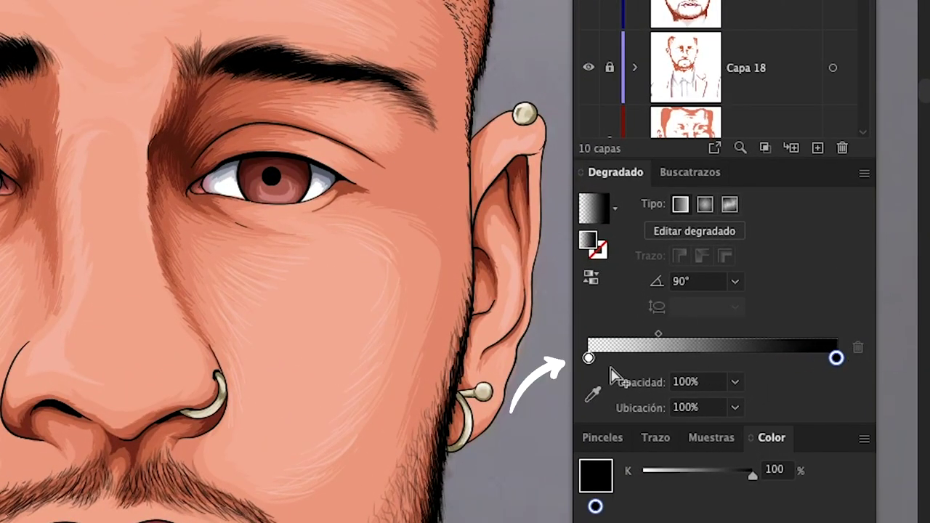
{"action": "left_click_drag", "start_coordinate": [658, 333], "coordinate": [660, 337]}
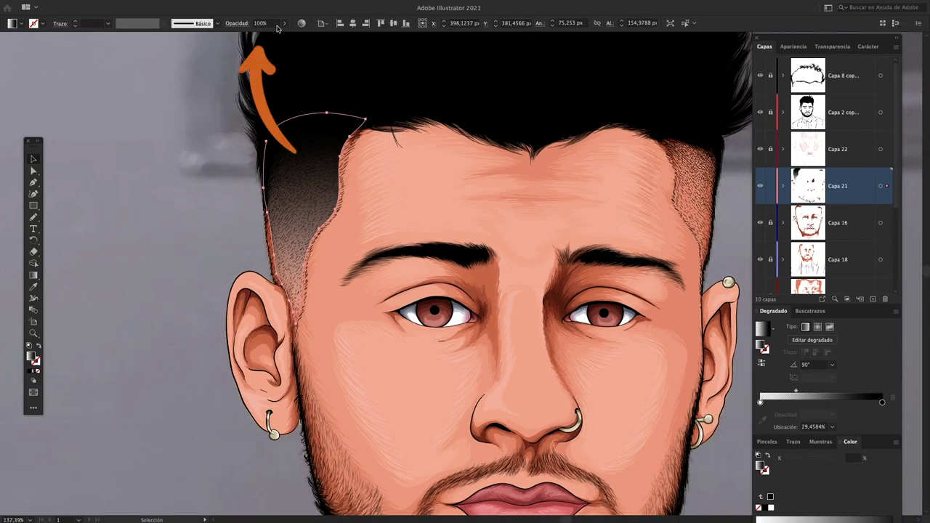
Lower the gradient shape's opacity to about 29% and reselect it.
{"action": "left_click", "coordinate": [284, 24]}
{"action": "left_click_drag", "start_coordinate": [287, 35], "coordinate": [260, 38]}
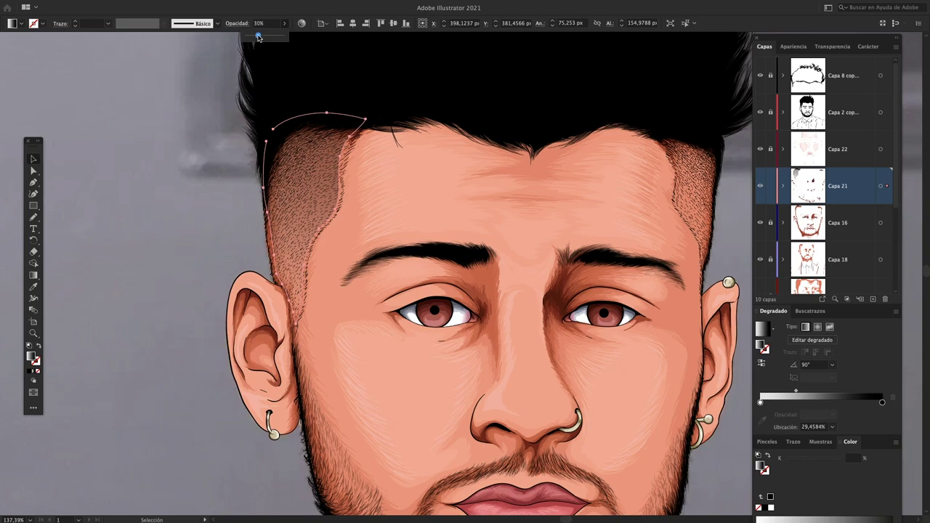
{"action": "left_click", "coordinate": [197, 262]}
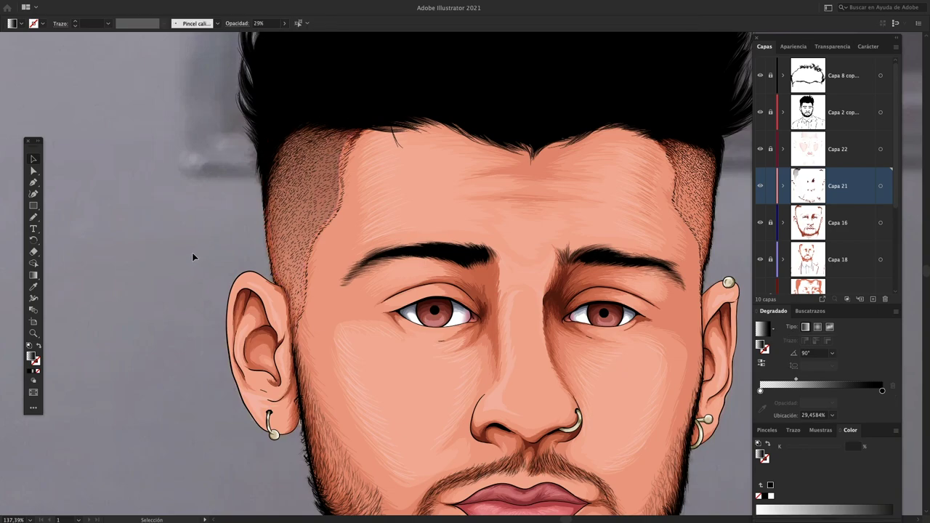
{"action": "left_click", "coordinate": [327, 116]}
{"action": "mouse_move", "coordinate": [465, 5]}
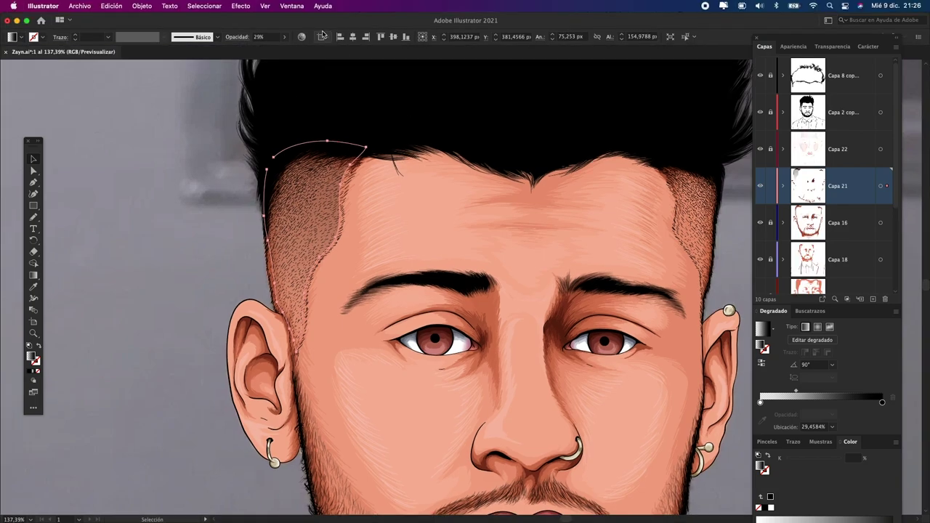
Apply a 7 px Gaussian blur to the sideburn gradient shape.
{"action": "left_click", "coordinate": [241, 6]}
{"action": "mouse_move", "coordinate": [254, 227]}
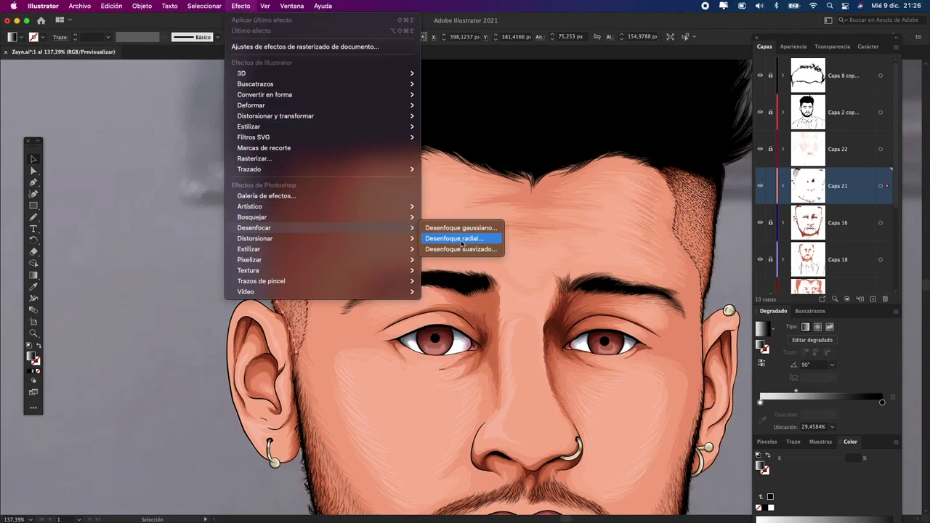
{"action": "left_click", "coordinate": [477, 232]}
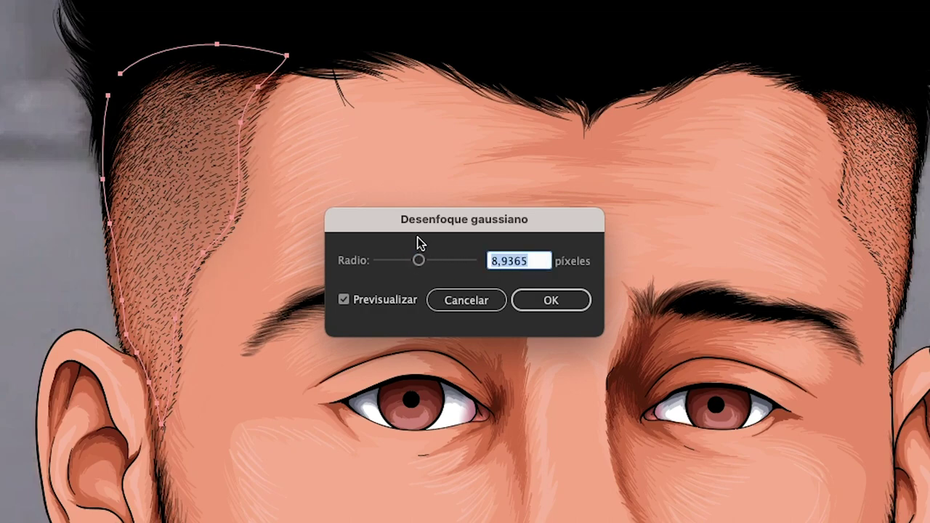
{"action": "type", "text": "57"}
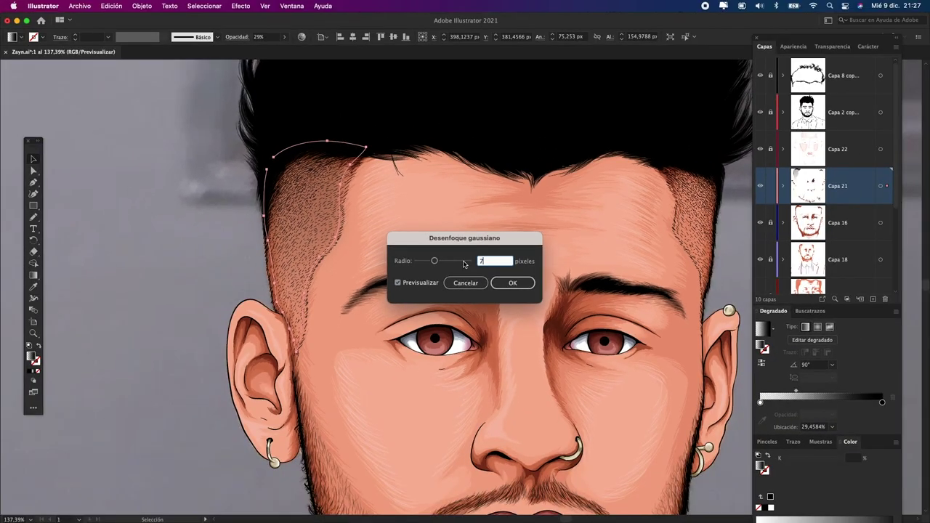
{"action": "left_click", "coordinate": [516, 287]}
{"action": "left_click", "coordinate": [169, 325]}
{"action": "scroll", "coordinate": [166, 330], "scroll_direction": "down", "scroll_amount": 2}
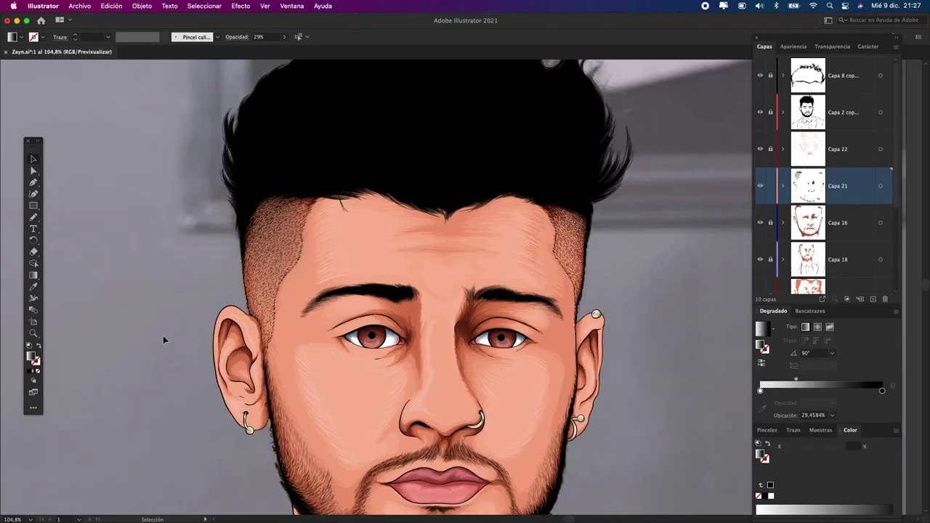
Scroll the view to review the whole finished portrait.
{"action": "scroll", "coordinate": [178, 313], "scroll_direction": "down", "scroll_amount": 2}
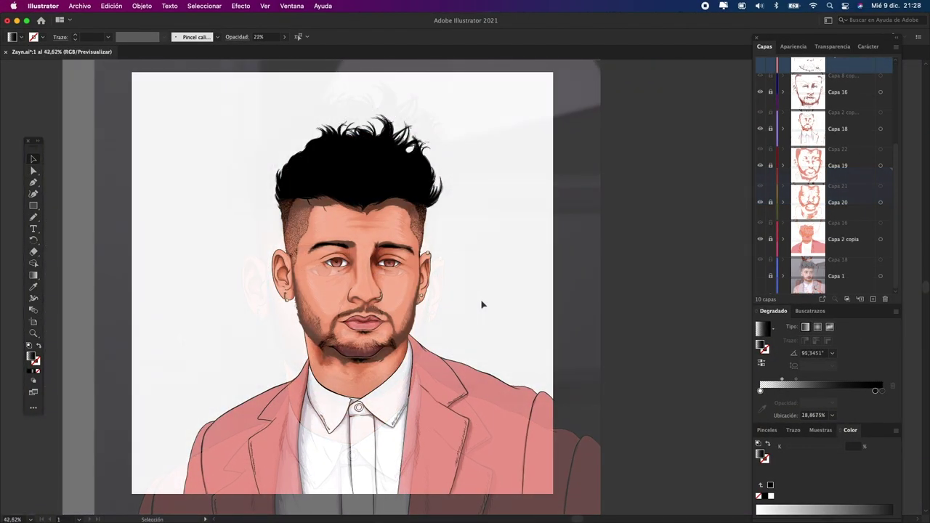